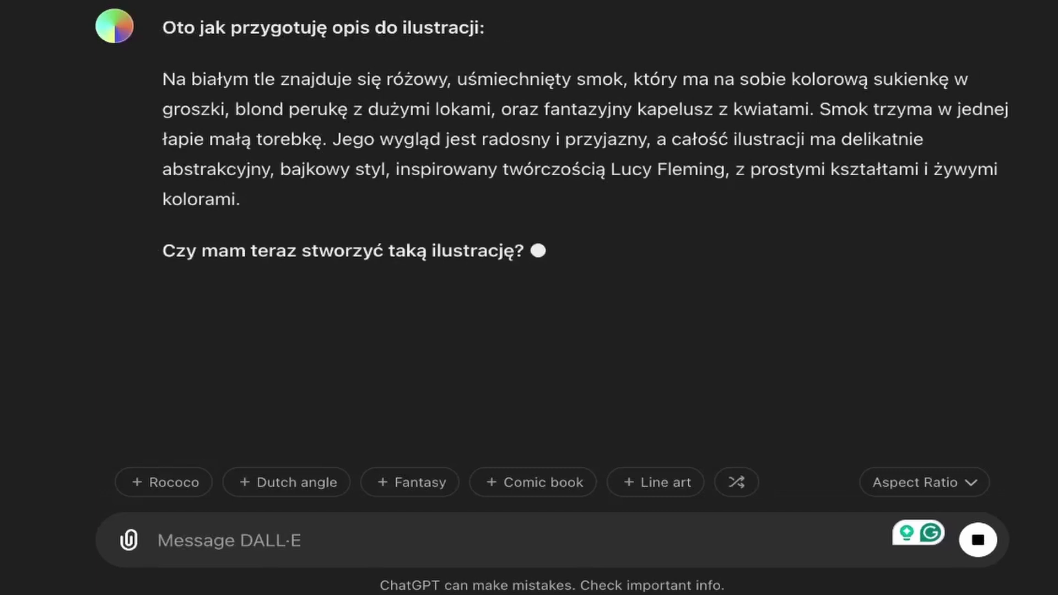
Step: Reply "tak" to have the pink dragon illustration generated, and view both produced images enlarged
{"action": "type", "text": "tak"}
{"action": "key", "text": "Return"}
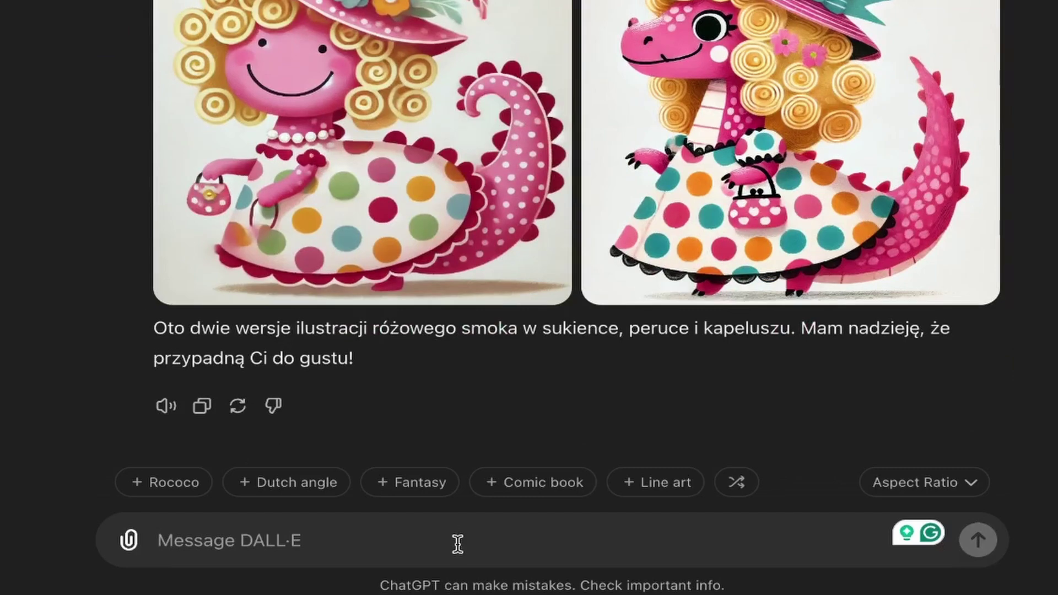
{"action": "left_click", "coordinate": [524, 293]}
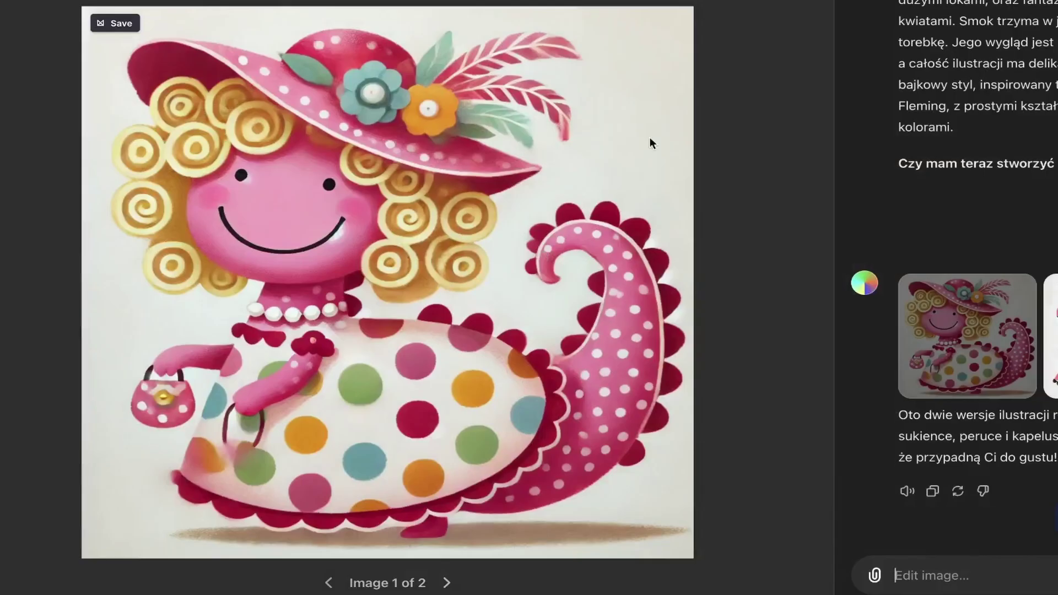
{"action": "left_click", "coordinate": [791, 5]}
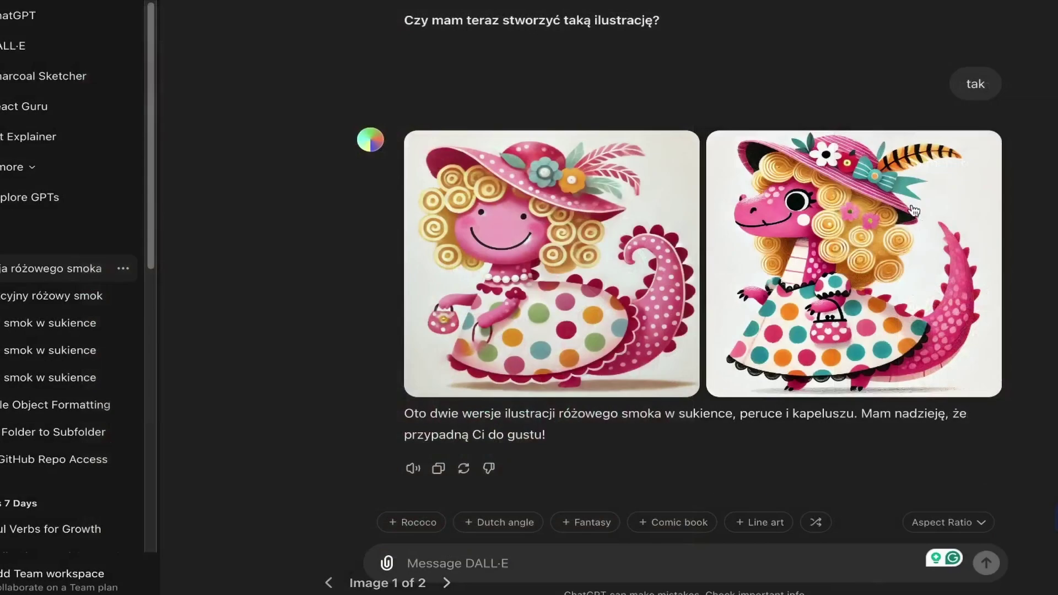
{"action": "left_click", "coordinate": [913, 210]}
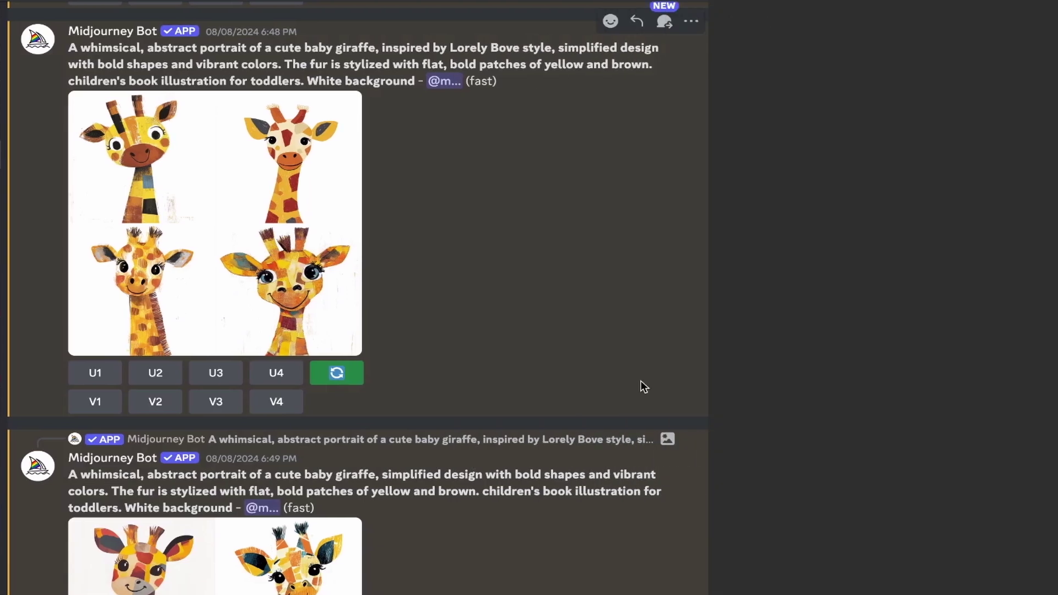
Step: In Discord, review the whimsical baby giraffe and lion portraits generated by Midjourney, and open the lion image
{"action": "scroll", "coordinate": [640, 380], "scroll_direction": "down", "scroll_amount": 5}
{"action": "scroll", "coordinate": [640, 380], "scroll_direction": "down", "scroll_amount": 8}
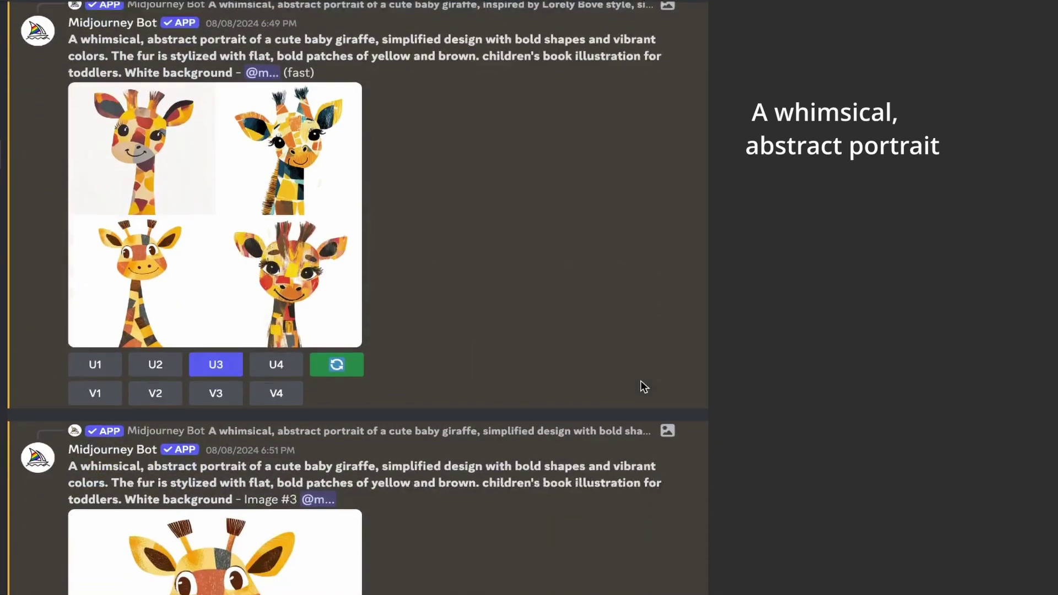
{"action": "scroll", "coordinate": [640, 380], "scroll_direction": "down", "scroll_amount": 12}
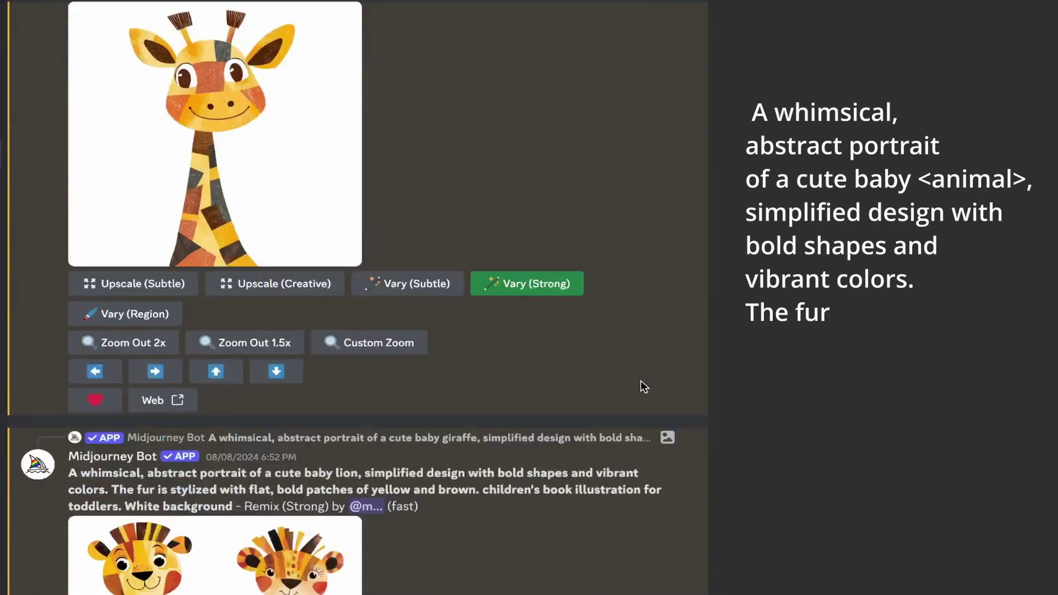
{"action": "scroll", "coordinate": [640, 380], "scroll_direction": "down", "scroll_amount": 5}
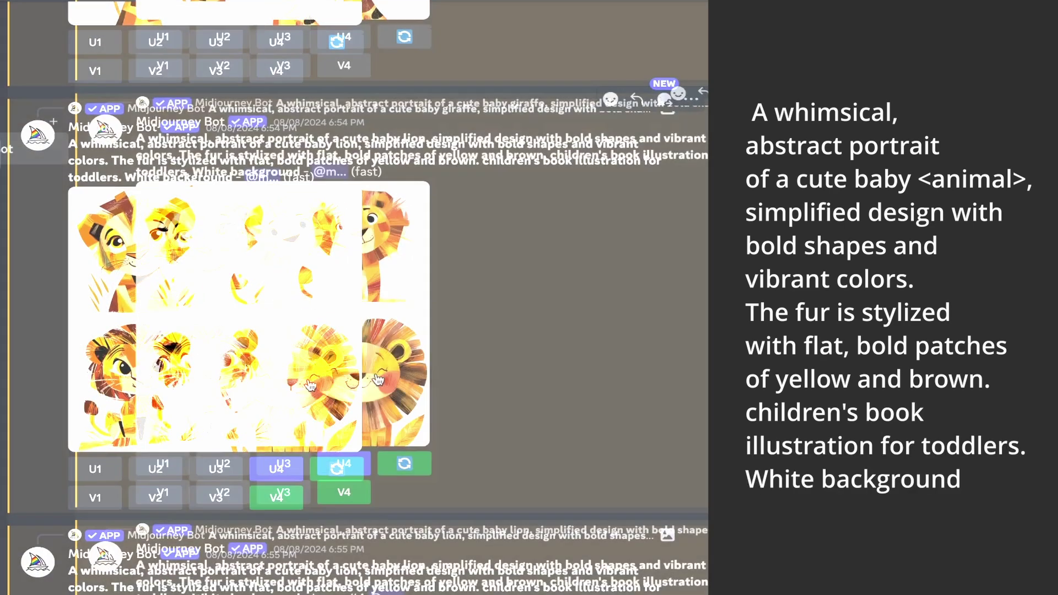
{"action": "left_click", "coordinate": [376, 372]}
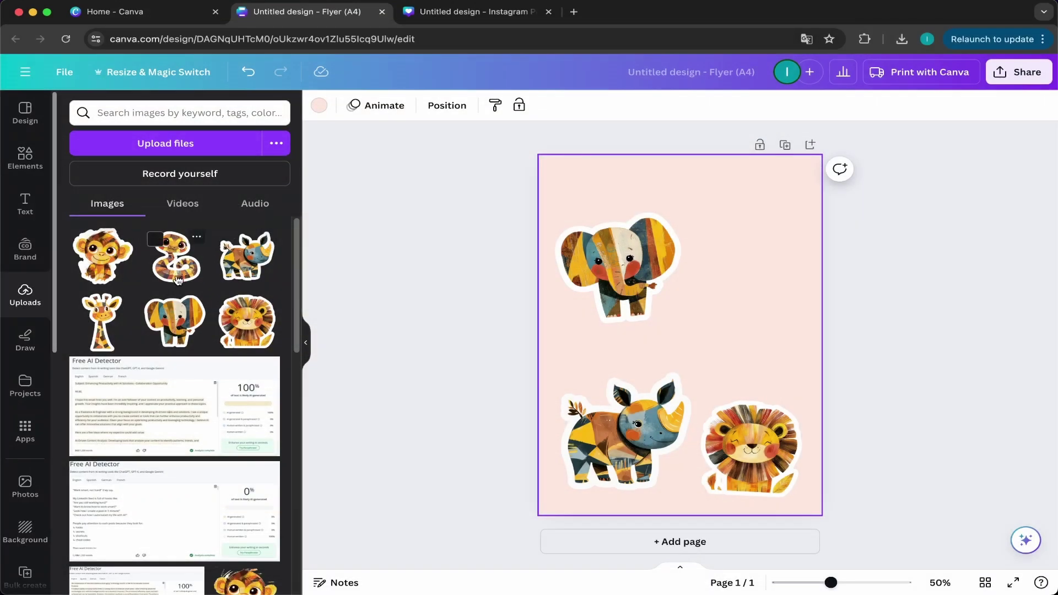
Step: In Canva, add the uploaded snake sticker to the A4 flyer page, shrink it, and place it beside the elephant
{"action": "left_click", "coordinate": [177, 261]}
{"action": "left_click_drag", "start_coordinate": [785, 458], "coordinate": [725, 347]}
{"action": "left_click_drag", "start_coordinate": [681, 306], "coordinate": [784, 334]}
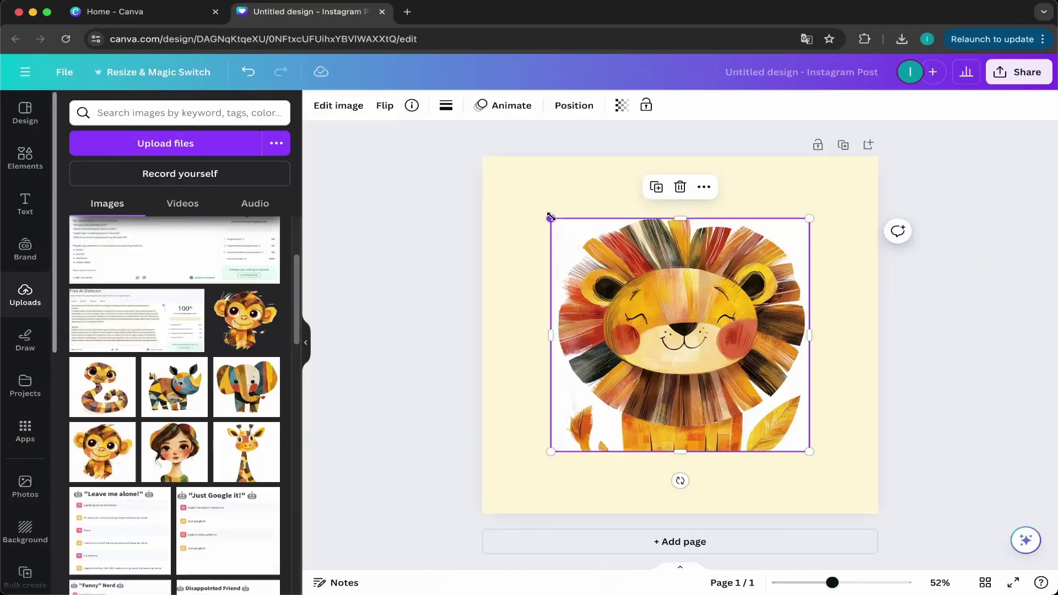
Step: Enlarge the lion image to nearly fill the square Instagram post page, and remove its background with BG Remover
{"action": "left_click_drag", "start_coordinate": [550, 217], "coordinate": [505, 178]}
{"action": "left_click_drag", "start_coordinate": [808, 451], "coordinate": [841, 507]}
{"action": "left_click_drag", "start_coordinate": [805, 419], "coordinate": [803, 416]}
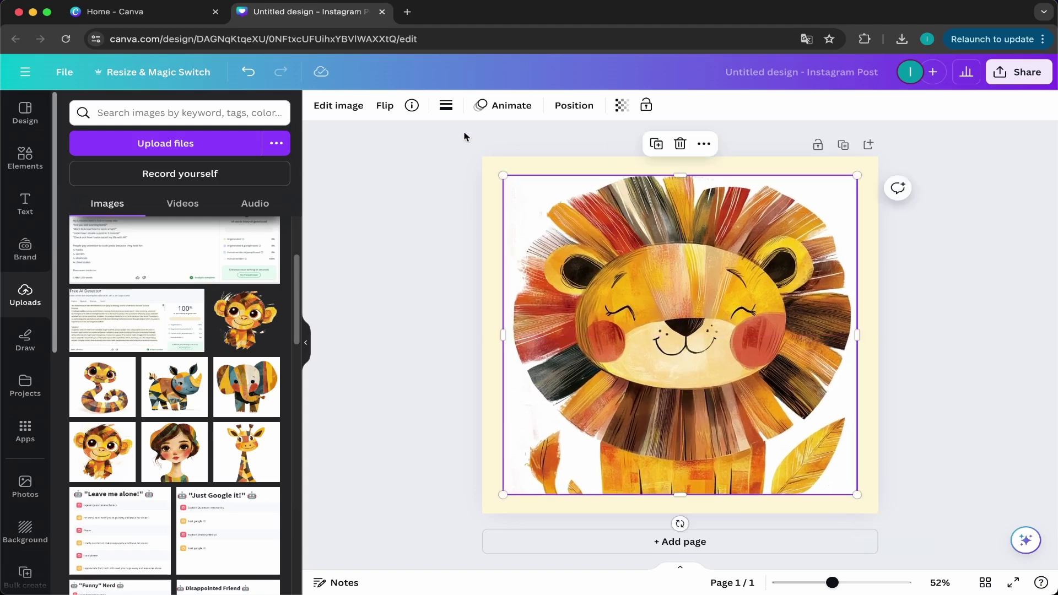
{"action": "left_click", "coordinate": [322, 107]}
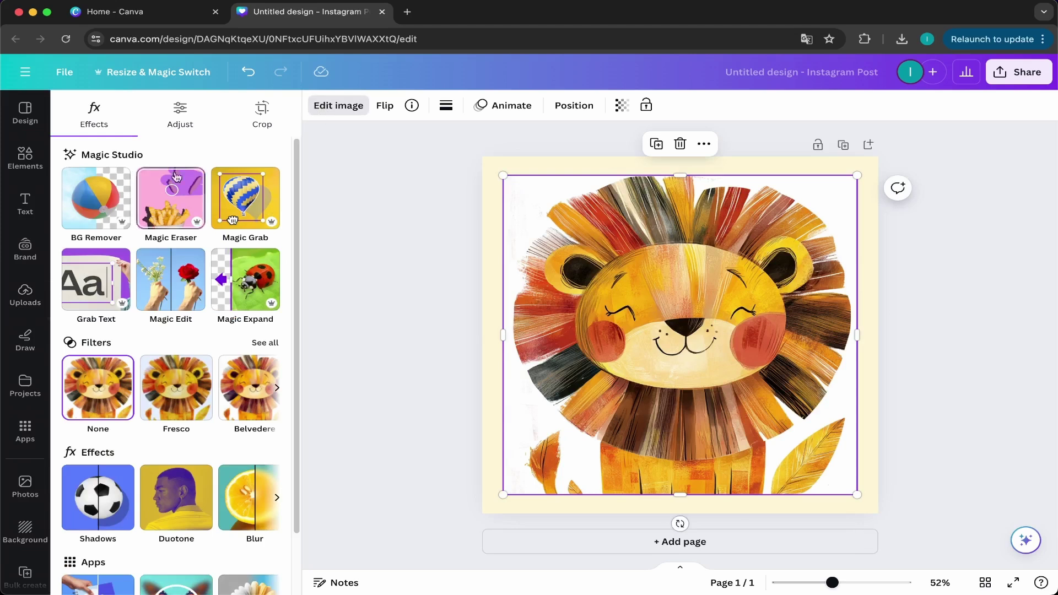
{"action": "left_click", "coordinate": [107, 205]}
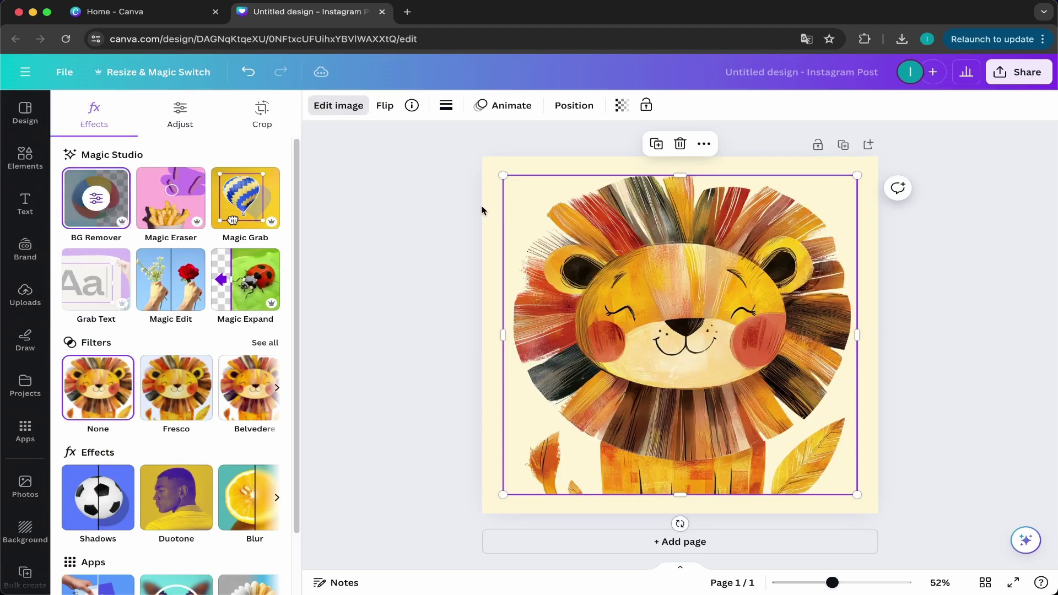
Step: Apply the Outline shadow effect to the lion with size 100 and change the outline colour
{"action": "left_click", "coordinate": [96, 494]}
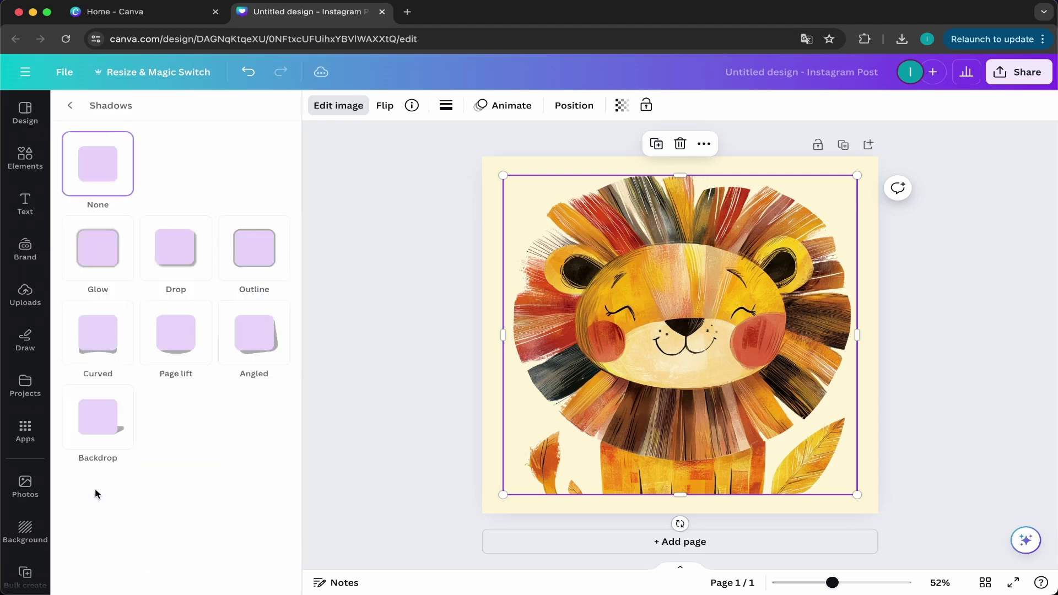
{"action": "left_click", "coordinate": [249, 270]}
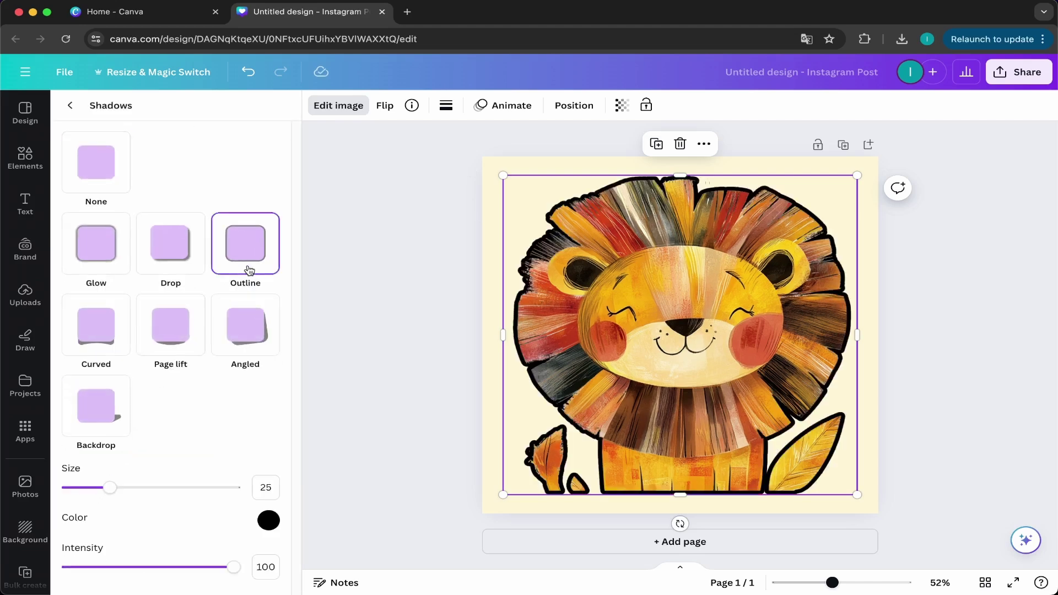
{"action": "left_click_drag", "start_coordinate": [110, 488], "coordinate": [242, 483]}
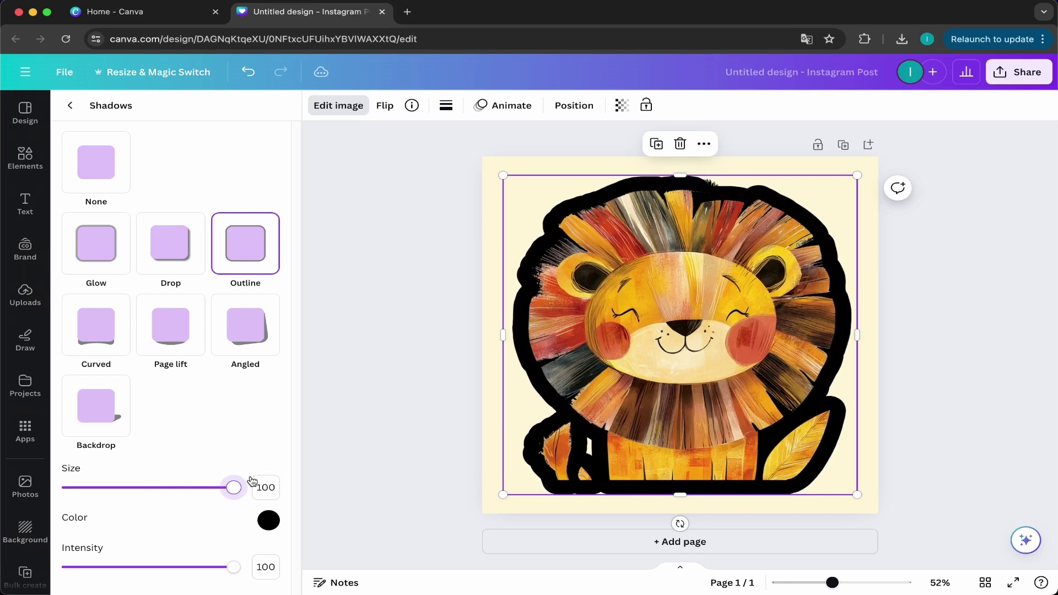
{"action": "left_click", "coordinate": [269, 520]}
{"action": "left_click_drag", "start_coordinate": [271, 446], "coordinate": [266, 366]}
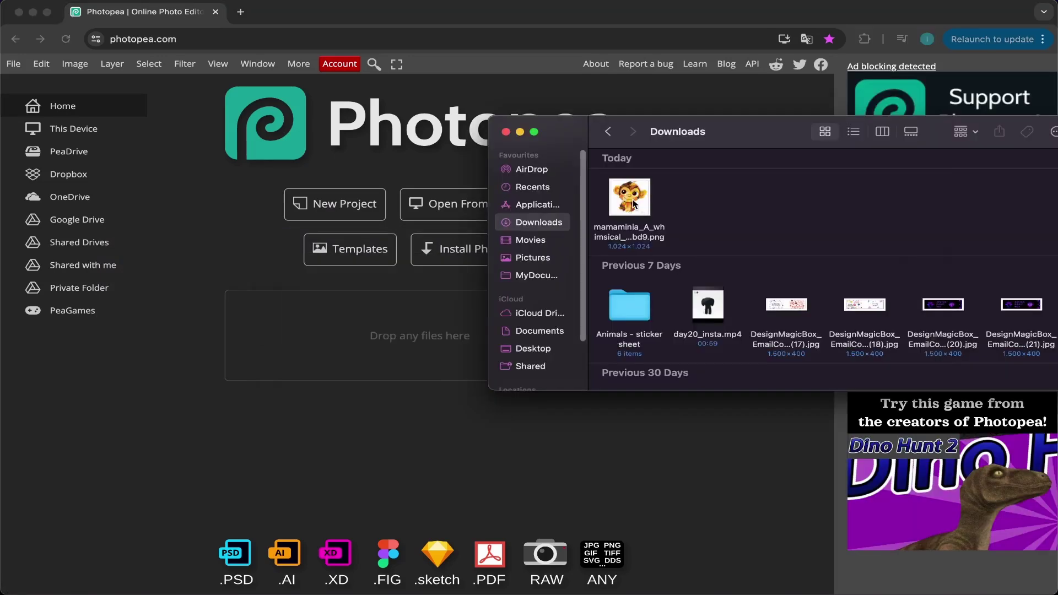
Step: In Photopea, open the monkey PNG from the Downloads folder and delete its white background using a Magic Wand selection
{"action": "left_click_drag", "start_coordinate": [628, 190], "coordinate": [333, 329]}
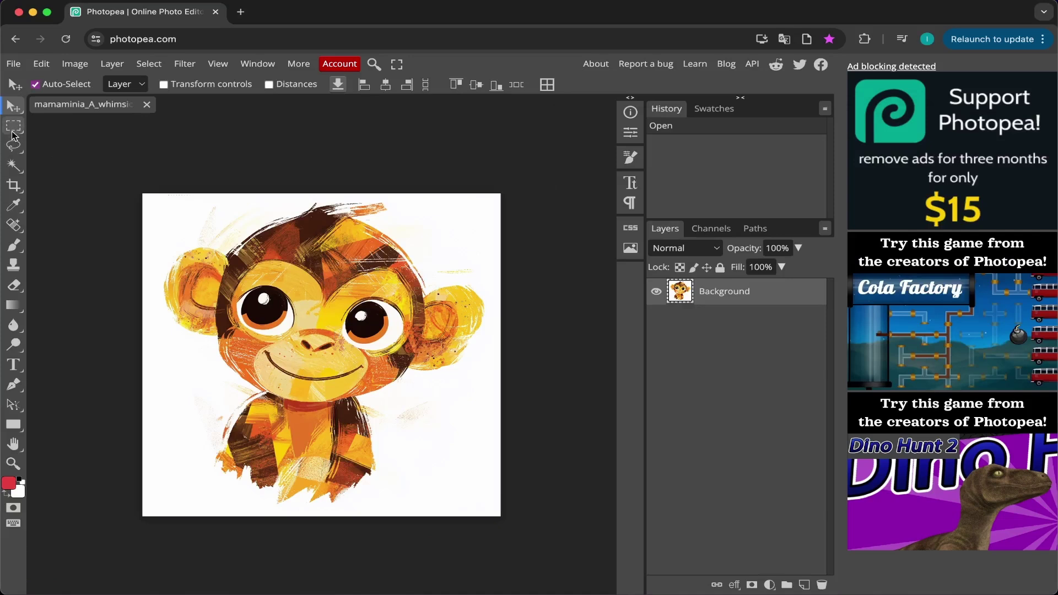
{"action": "left_click", "coordinate": [14, 167]}
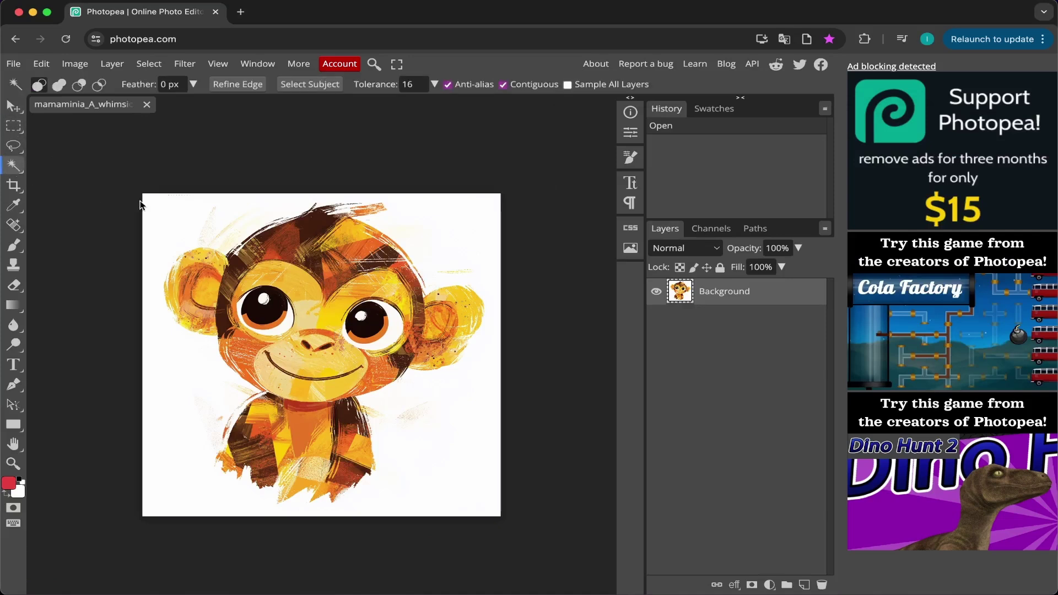
{"action": "left_click", "coordinate": [164, 209]}
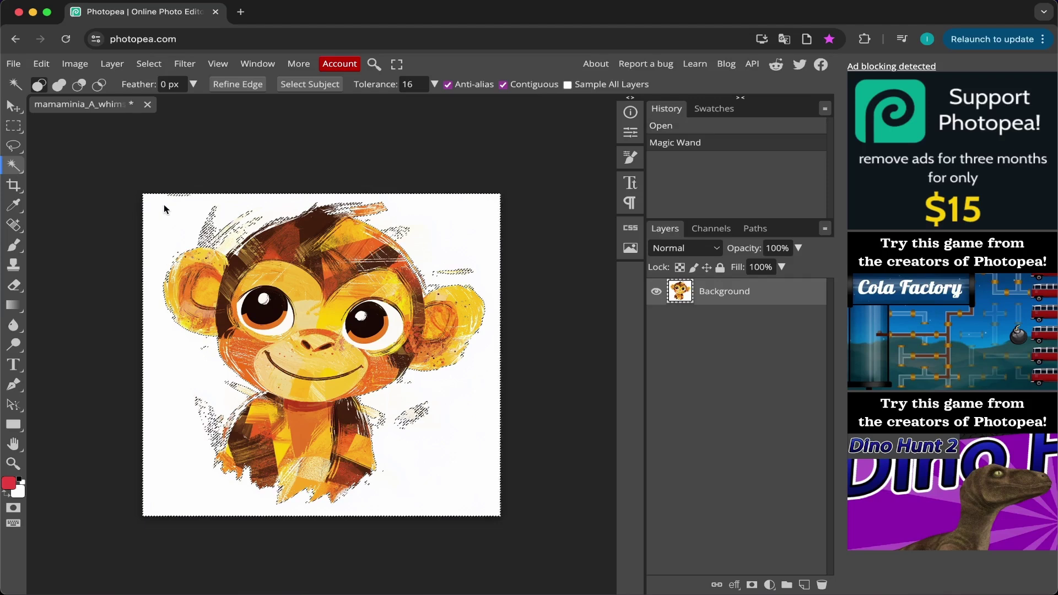
{"action": "key", "text": "Delete"}
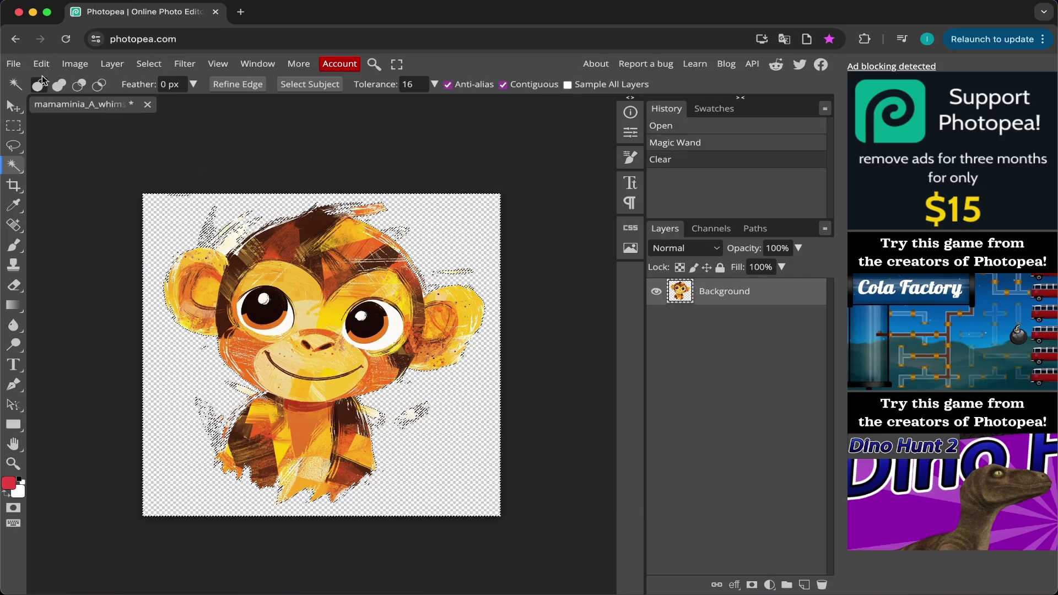
Step: Save the background-free monkey image over its original PNG file
{"action": "left_click", "coordinate": [14, 64]}
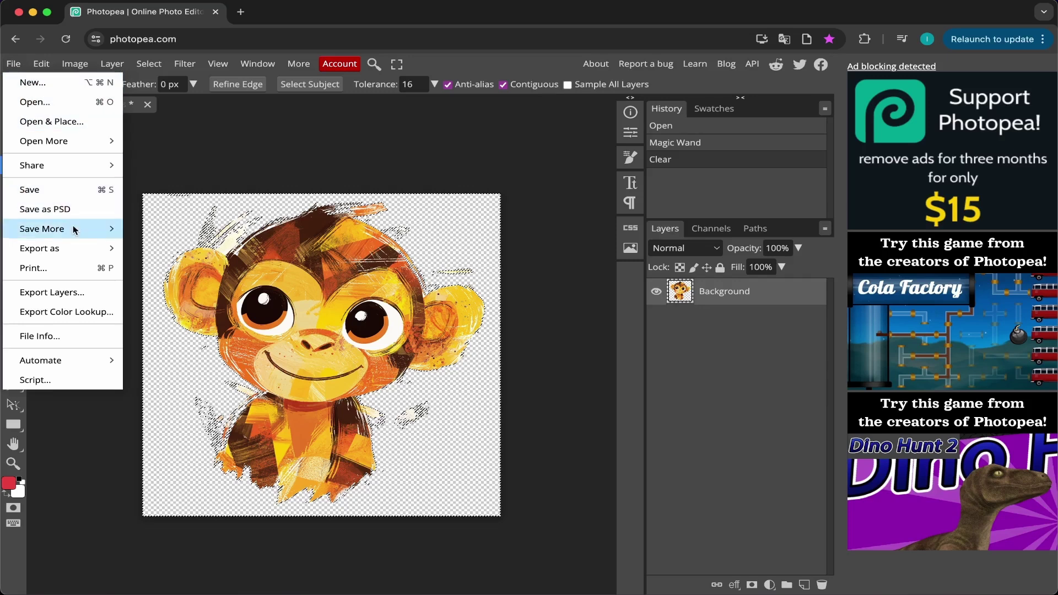
{"action": "mouse_move", "coordinate": [73, 229]}
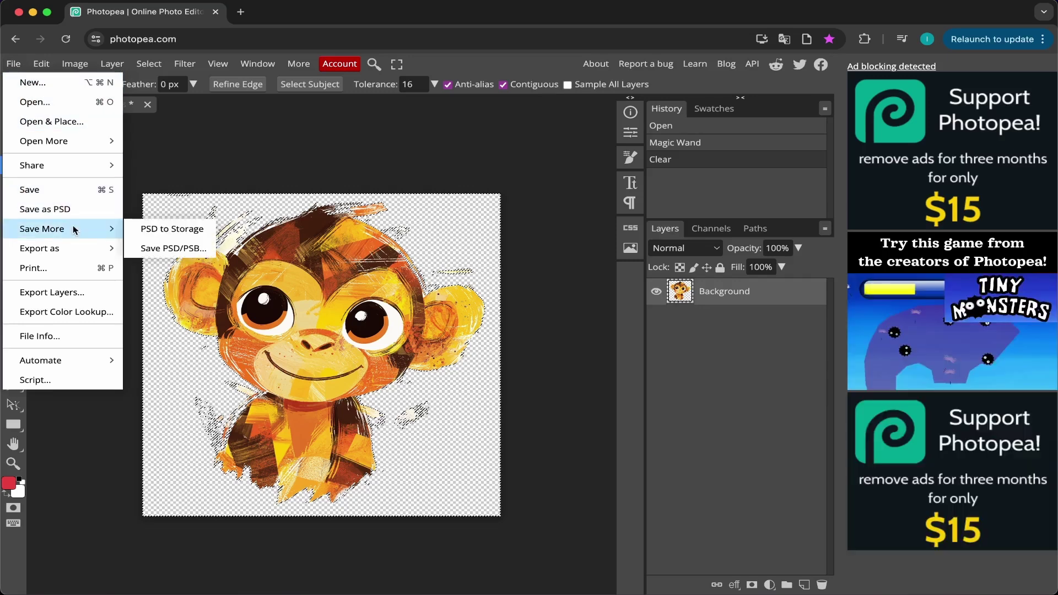
{"action": "left_click", "coordinate": [66, 193]}
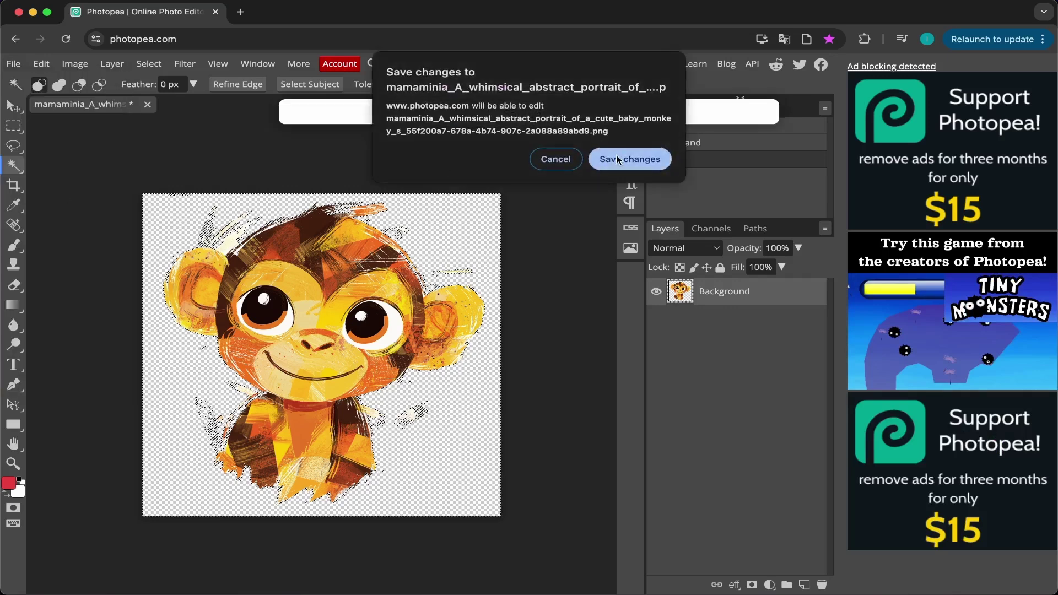
{"action": "left_click", "coordinate": [625, 158]}
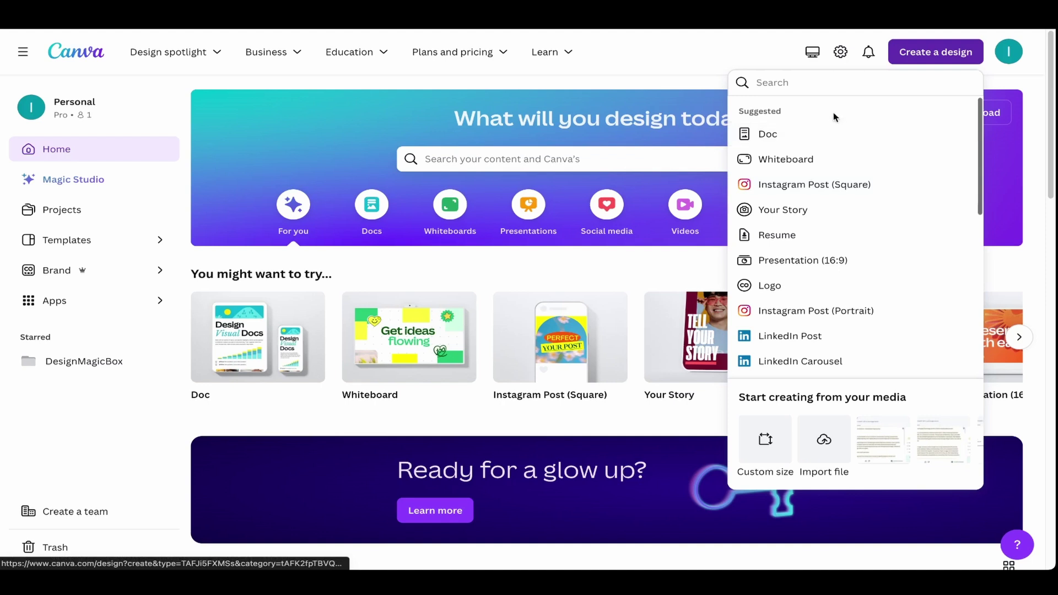
Step: In Canva, create a Flyer (A4 21 × 29.7 cm) design and upload the six animal images from the Animals folder
{"action": "left_click", "coordinate": [809, 83]}
{"action": "type", "text": "a4"}
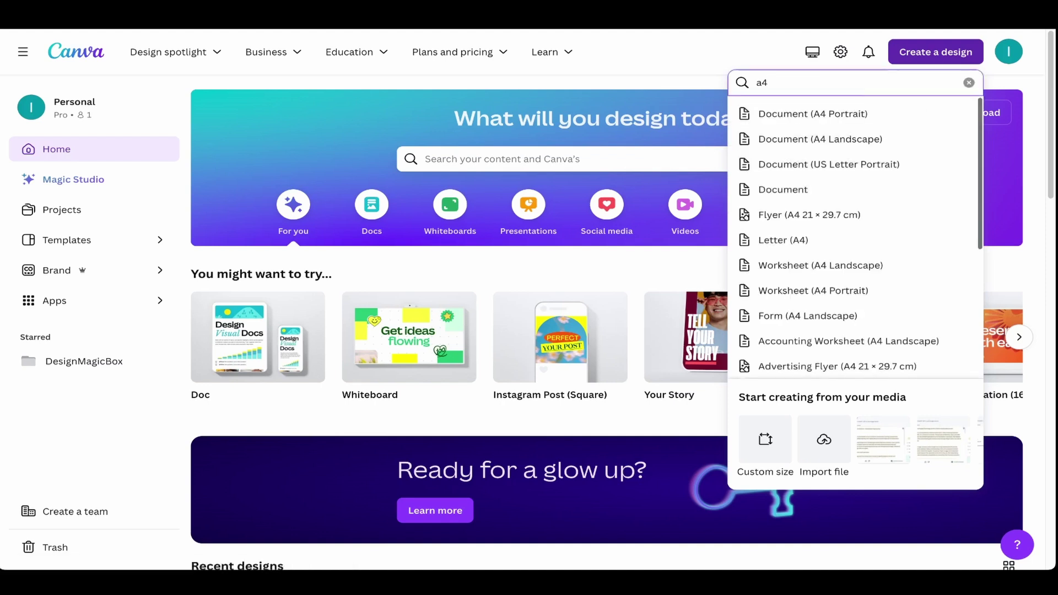
{"action": "left_click", "coordinate": [812, 216]}
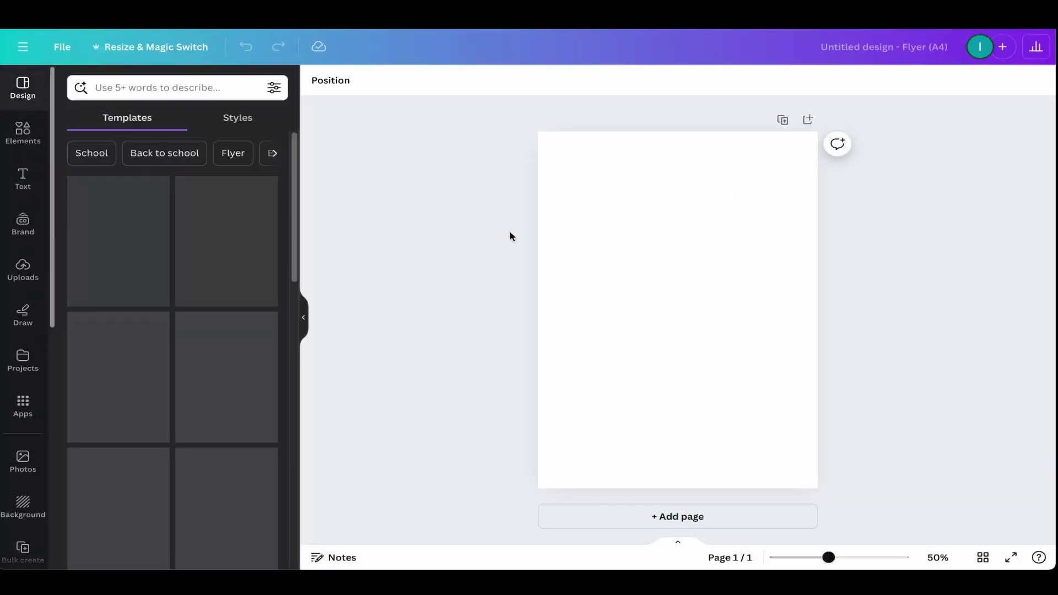
{"action": "mouse_move", "coordinate": [229, 545]}
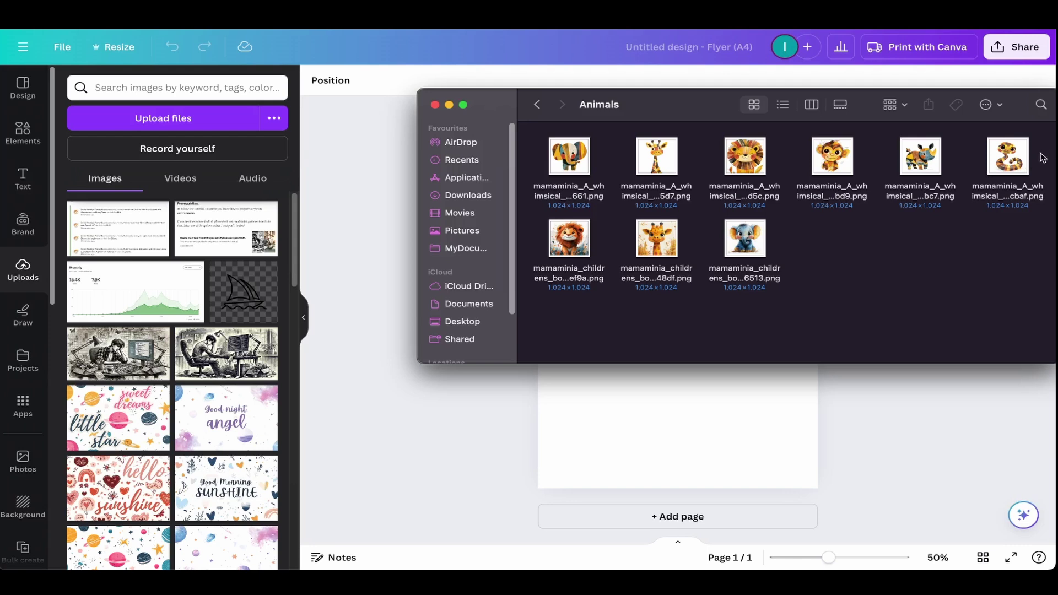
{"action": "left_click_drag", "start_coordinate": [1042, 158], "coordinate": [171, 236]}
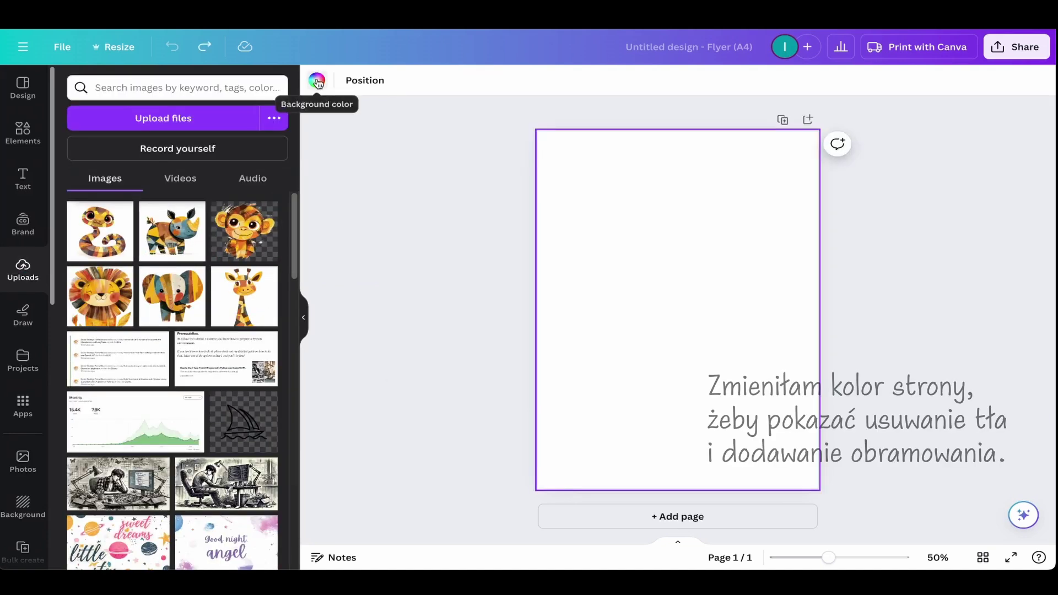
Step: Set the flyer page's background to a custom light pink colour
{"action": "left_click", "coordinate": [316, 80]}
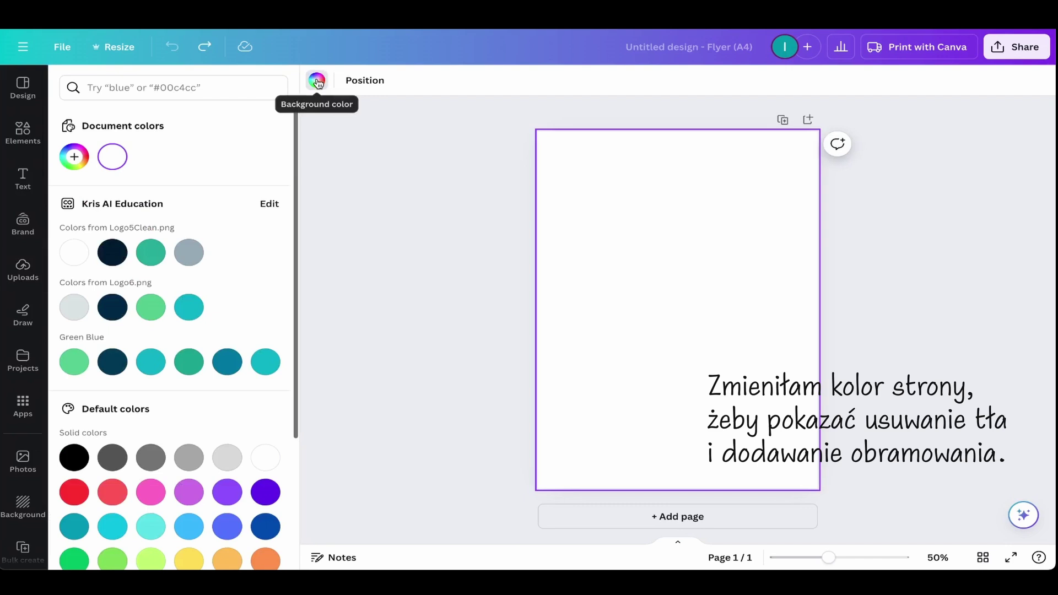
{"action": "left_click", "coordinate": [74, 156]}
{"action": "left_click_drag", "start_coordinate": [73, 221], "coordinate": [87, 220]}
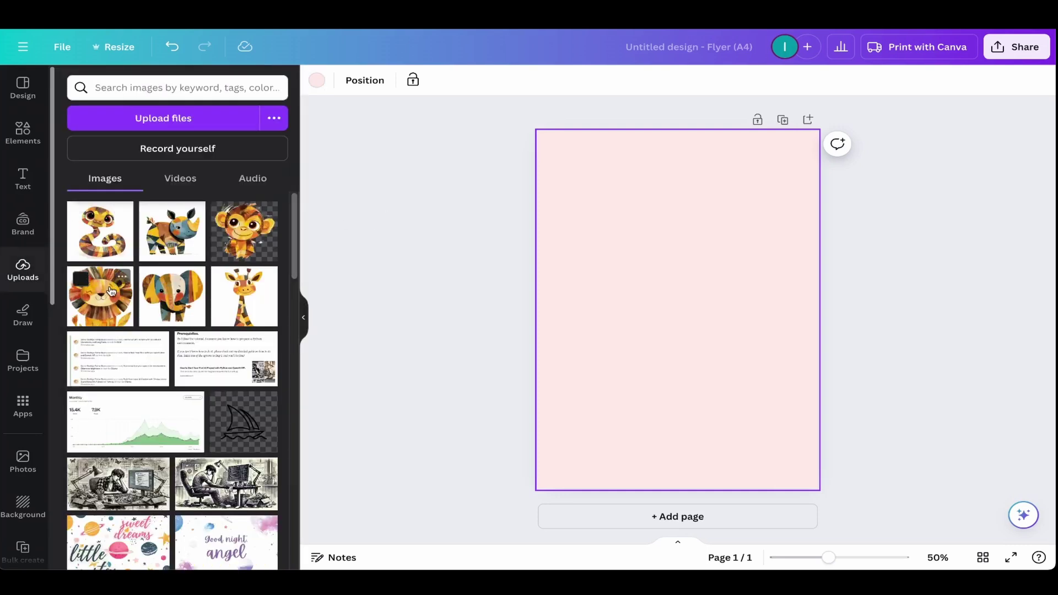
Step: Add the uploaded lion image to the flyer page and remove its background with BG Remover
{"action": "left_click", "coordinate": [99, 296]}
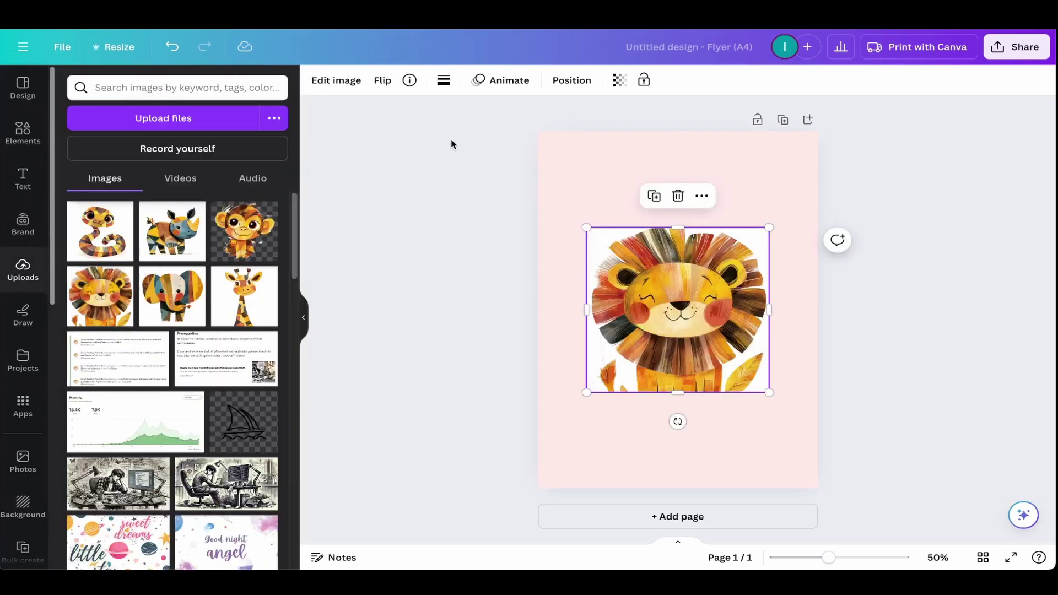
{"action": "left_click", "coordinate": [322, 80]}
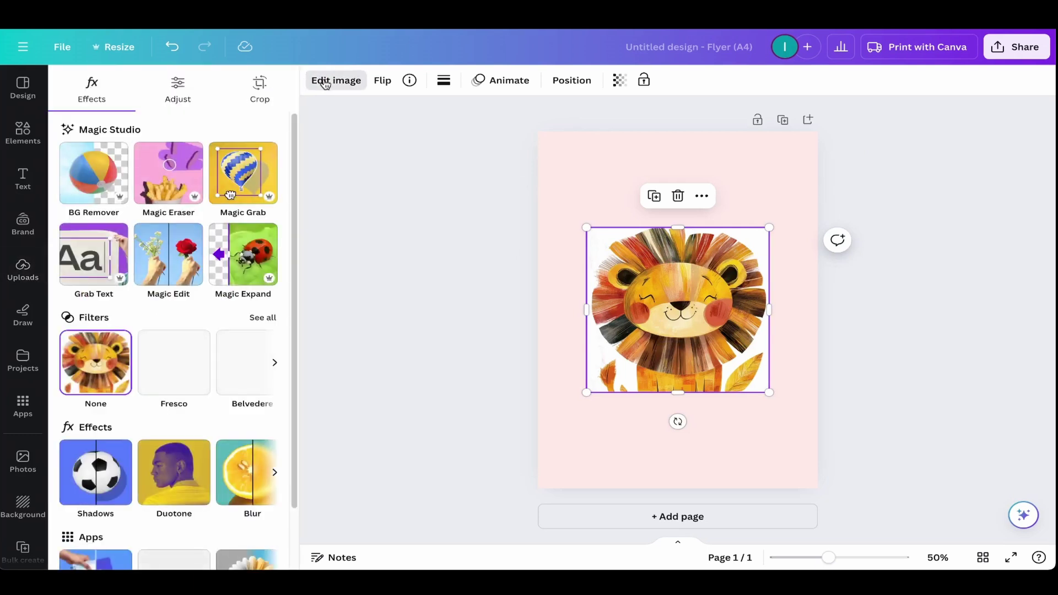
{"action": "left_click", "coordinate": [79, 188]}
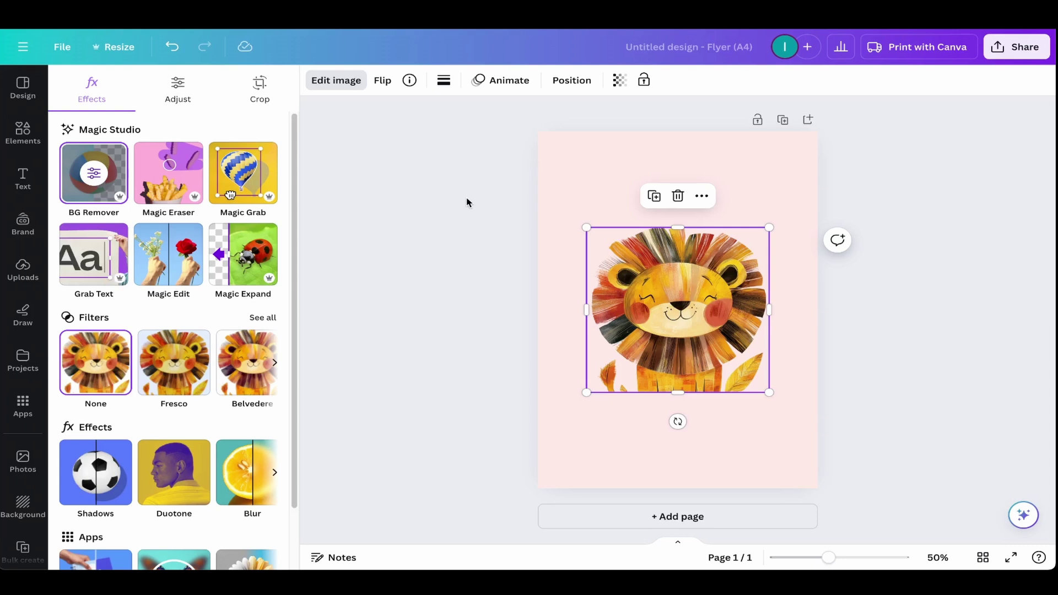
Step: Apply an Outline shadow effect to the lion image with size 100 and white colour #FFFFFF
{"action": "left_click", "coordinate": [91, 477]}
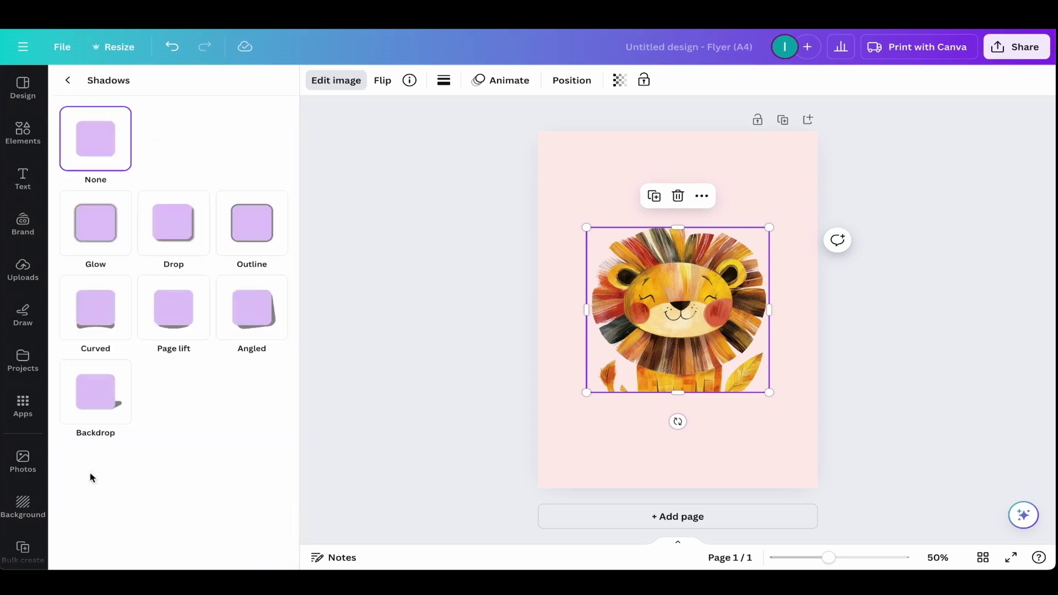
{"action": "left_click", "coordinate": [248, 230]}
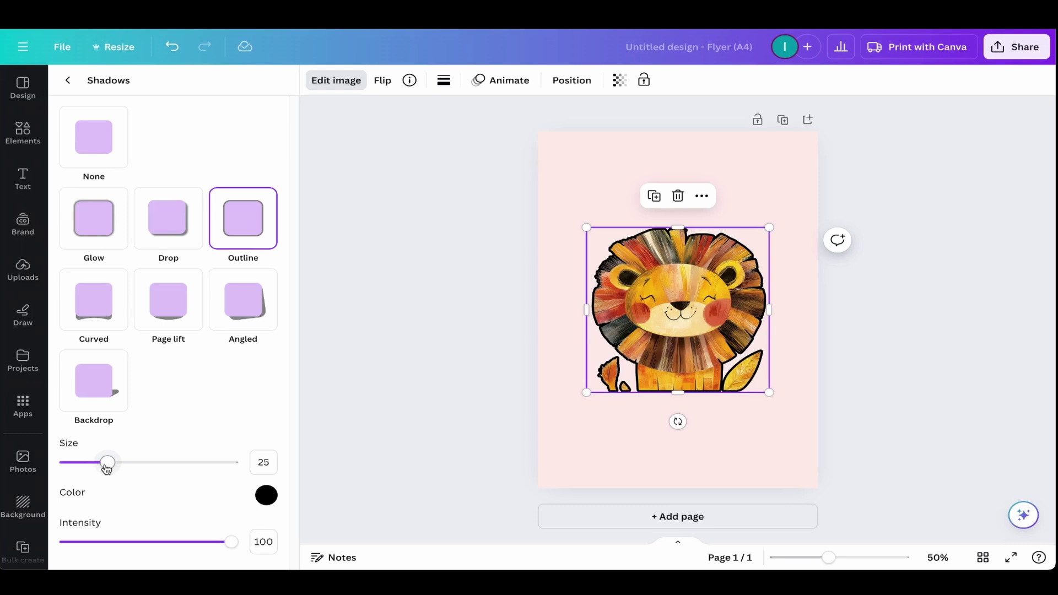
{"action": "left_click_drag", "start_coordinate": [107, 464], "coordinate": [236, 466]}
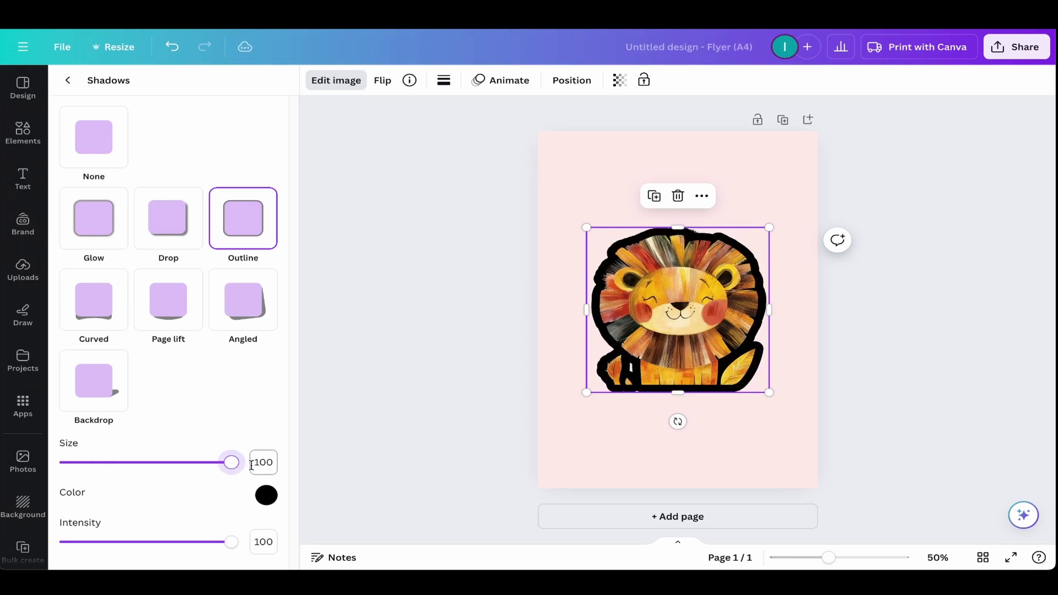
{"action": "left_click", "coordinate": [266, 495]}
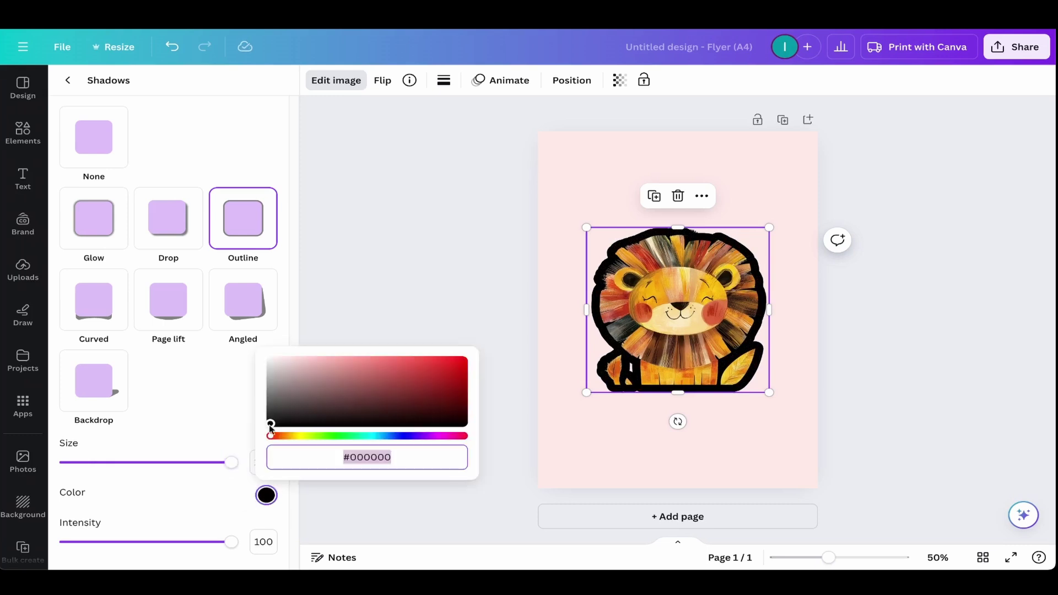
{"action": "left_click_drag", "start_coordinate": [270, 423], "coordinate": [256, 356]}
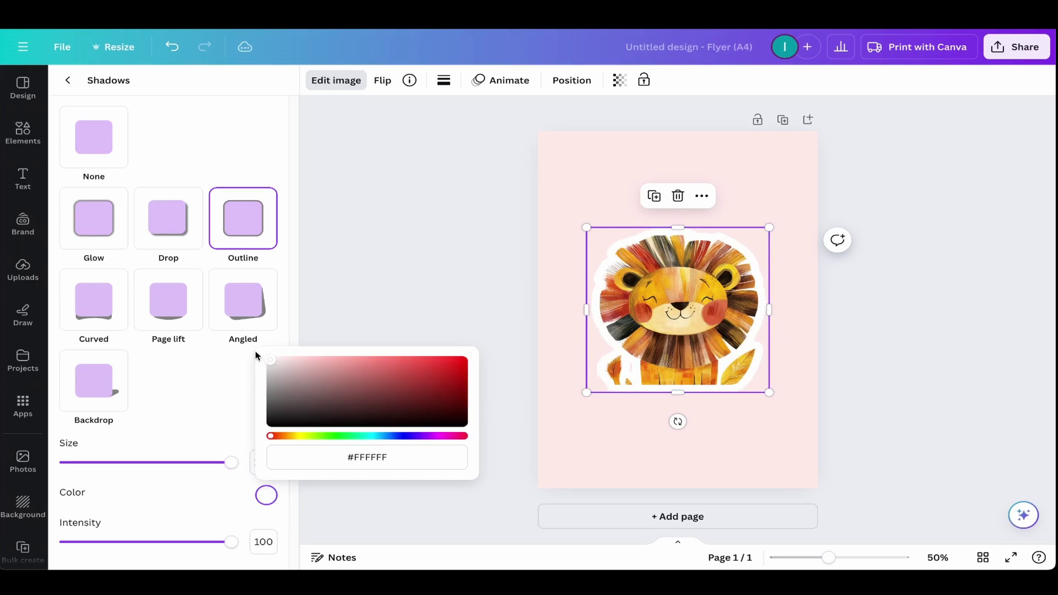
{"action": "left_click", "coordinate": [366, 296]}
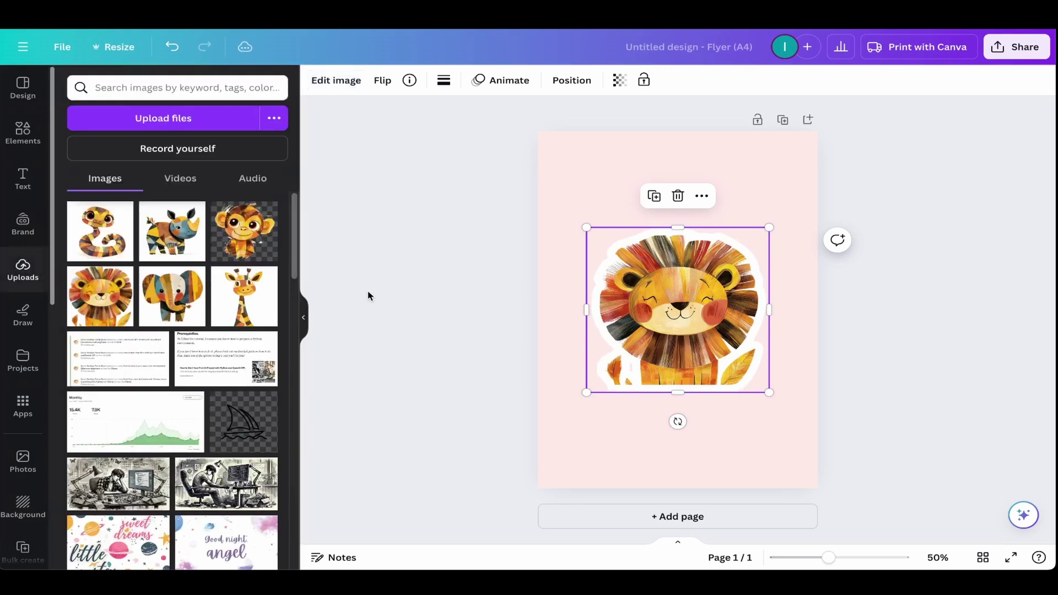
Step: Shrink and reposition the lion sticker, and resize, tilt and place the monkey in the page's upper-left area
{"action": "left_click_drag", "start_coordinate": [734, 336], "coordinate": [718, 294]}
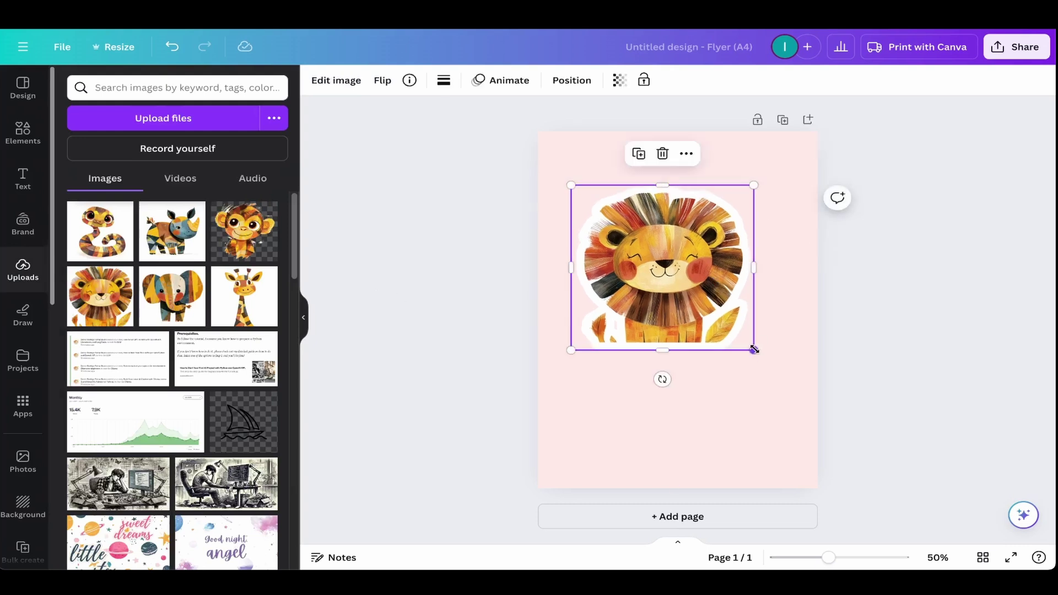
{"action": "left_click_drag", "start_coordinate": [754, 350], "coordinate": [699, 297]}
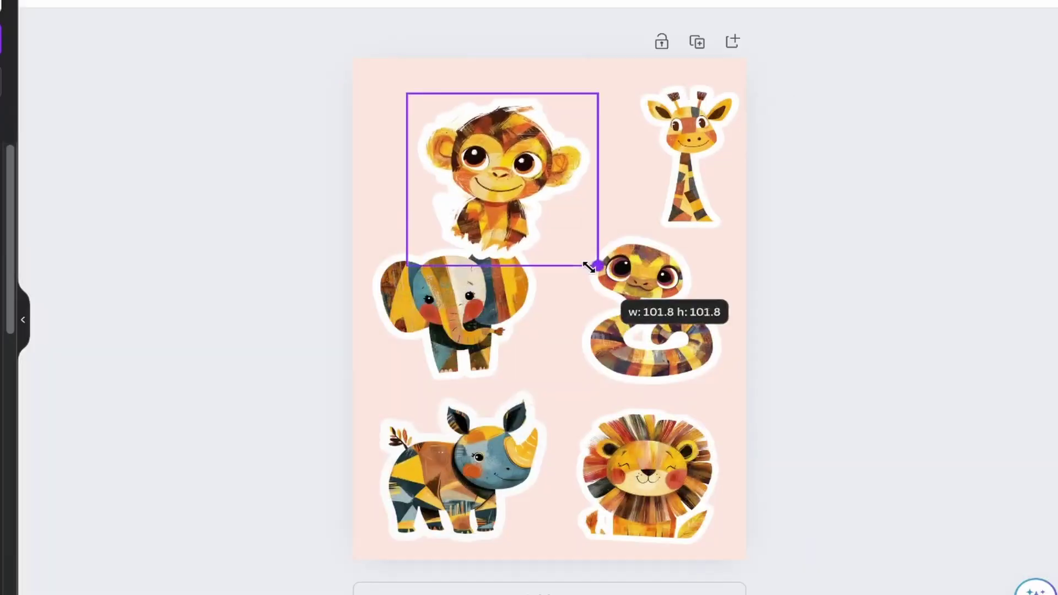
{"action": "left_click_drag", "start_coordinate": [588, 267], "coordinate": [589, 266]}
{"action": "left_click_drag", "start_coordinate": [498, 302], "coordinate": [518, 295]}
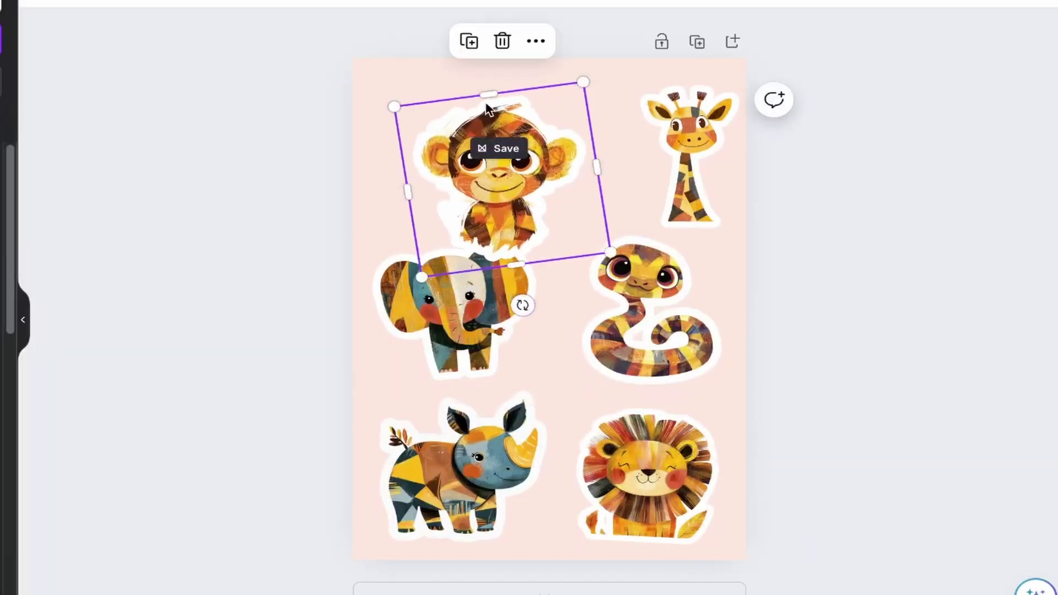
{"action": "left_click_drag", "start_coordinate": [557, 200], "coordinate": [498, 182]}
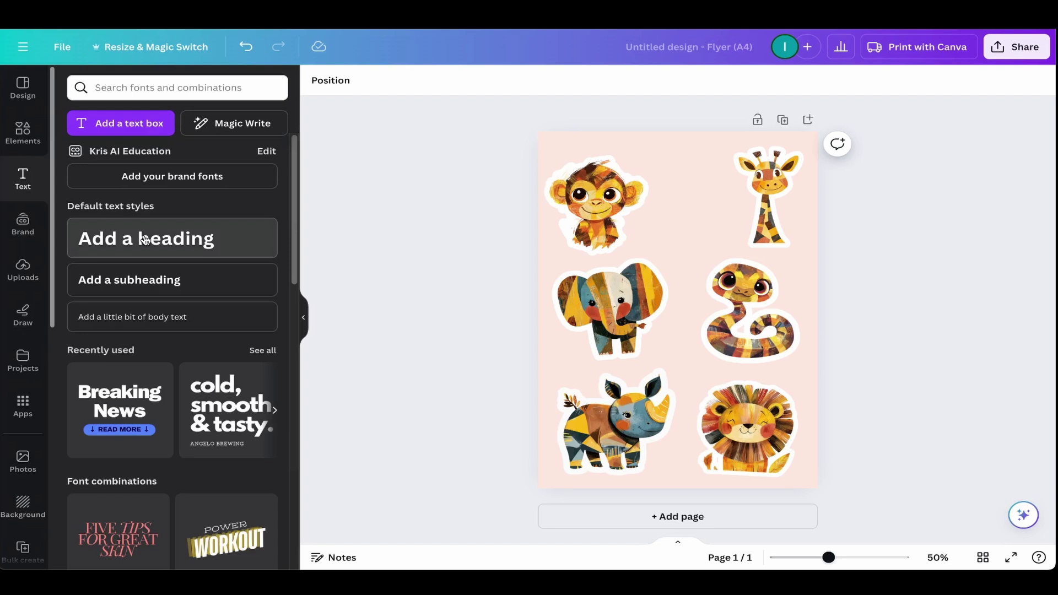
Step: Add a two-line heading reading "Cute Animals" and move it up on the flyer page
{"action": "left_click", "coordinate": [143, 239]}
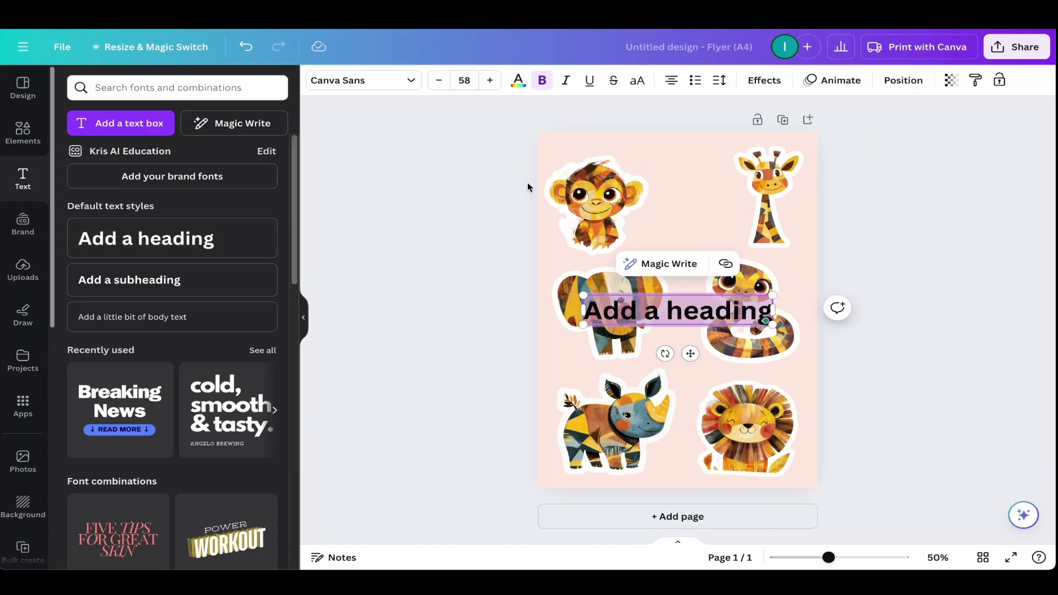
{"action": "type", "text": "Cute"}
{"action": "key", "text": "Return"}
{"action": "type", "text": "Animals"}
{"action": "left_click_drag", "start_coordinate": [683, 327], "coordinate": [684, 305]}
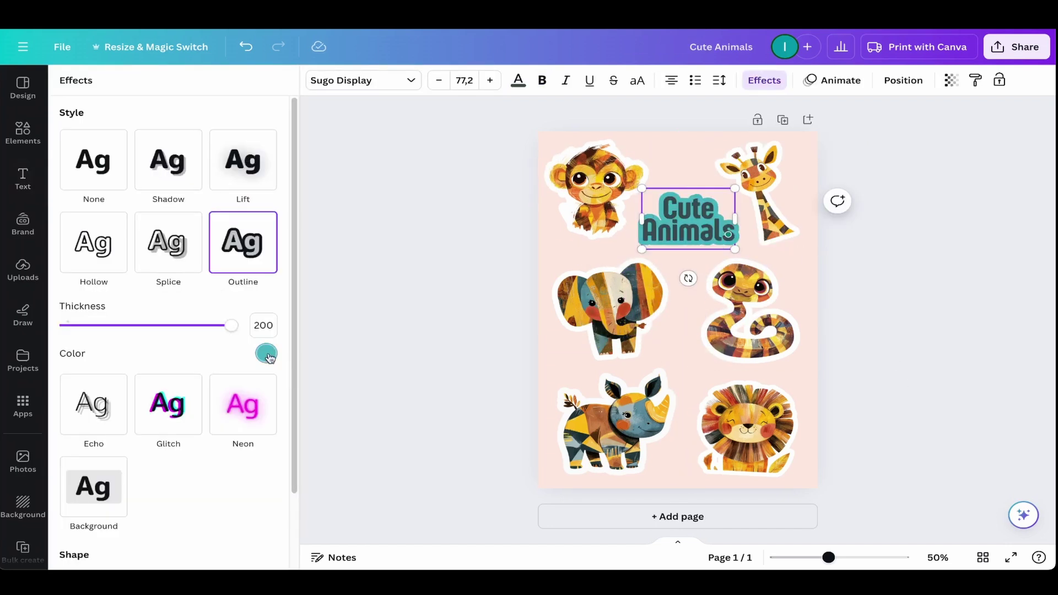
Step: Set the heading's outline colour to the light pink document colour and the page background to white #FFFFFF
{"action": "left_click", "coordinate": [266, 354]}
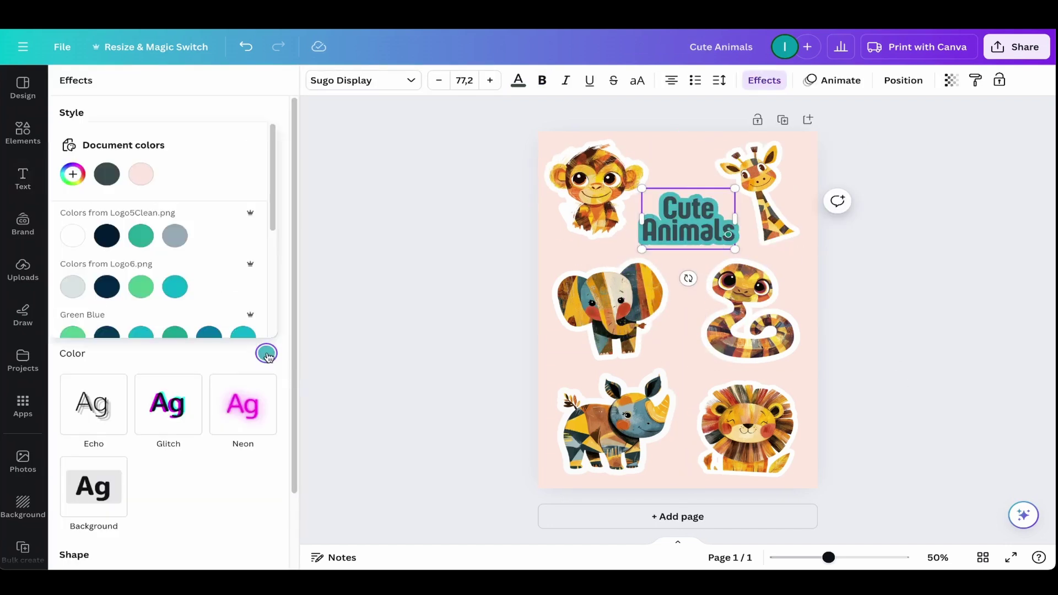
{"action": "left_click", "coordinate": [141, 174]}
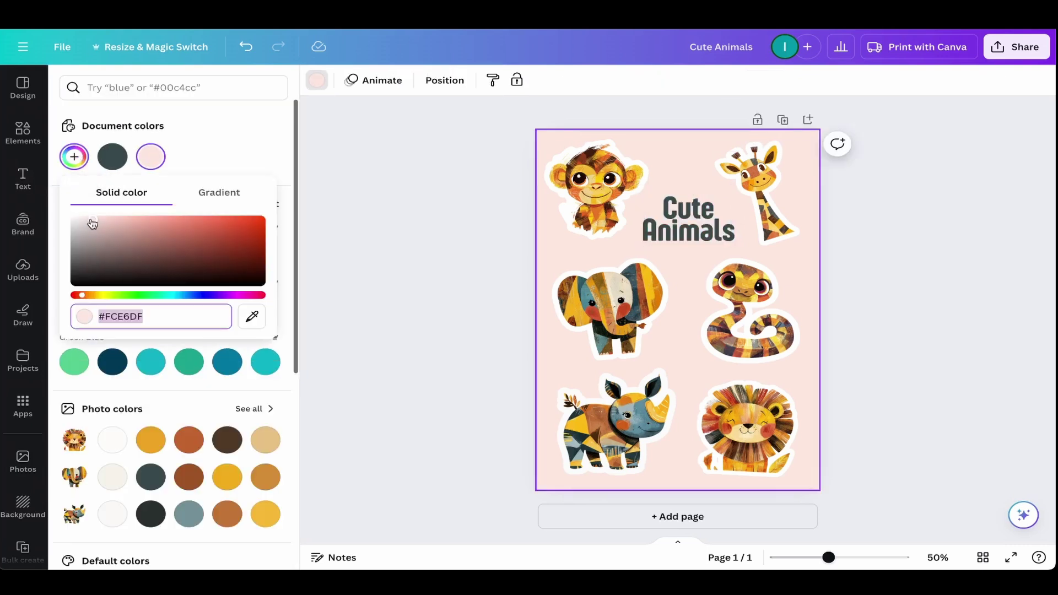
{"action": "left_click_drag", "start_coordinate": [93, 223], "coordinate": [70, 216]}
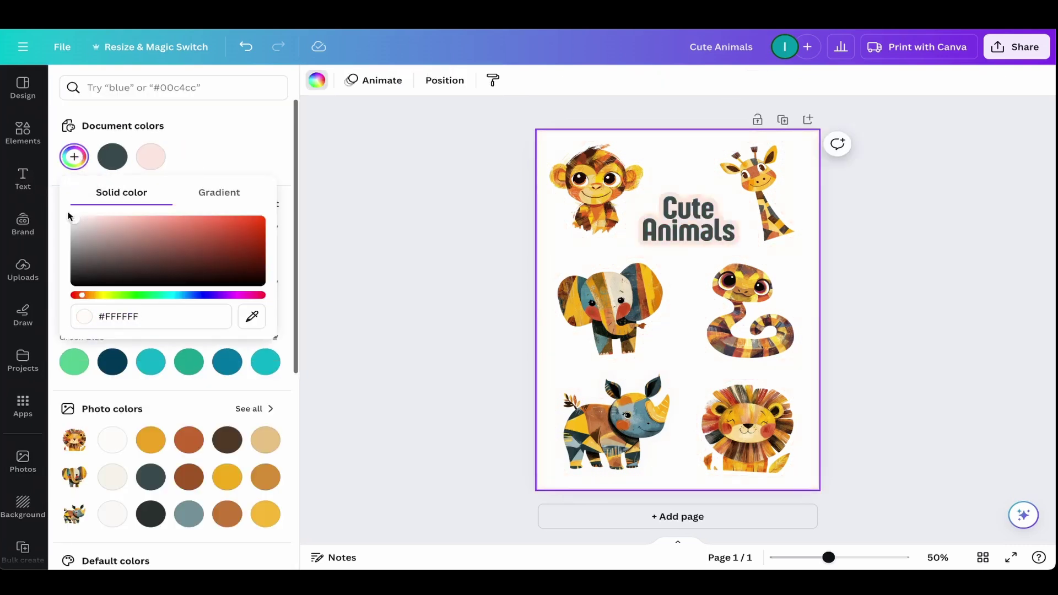
{"action": "key", "text": "Escape"}
Step: Enlarge the "Cute Animals" heading slightly
{"action": "left_click", "coordinate": [683, 226]}
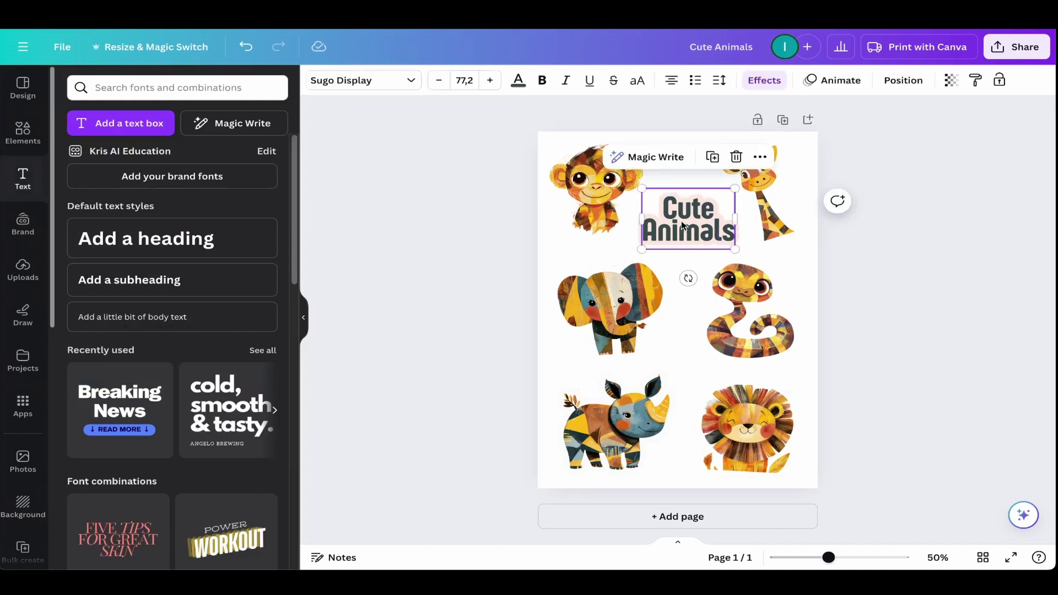
{"action": "left_click_drag", "start_coordinate": [735, 249], "coordinate": [699, 231]}
Step: Search the elements for "paw", add the pink paw with a white outline, shrink it and place it above the heading
{"action": "left_click", "coordinate": [23, 132]}
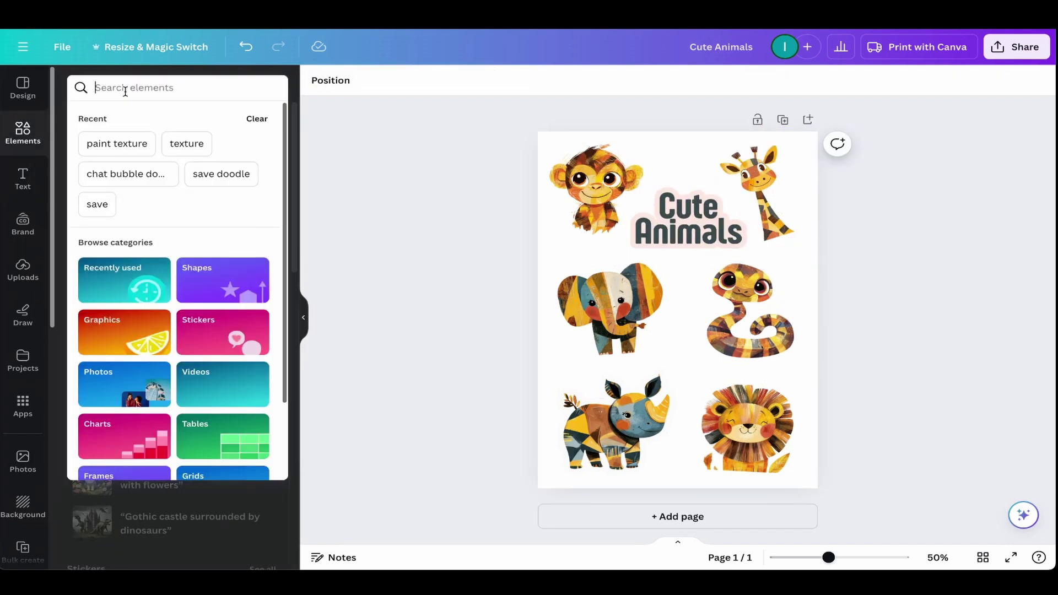
{"action": "type", "text": "paw"}
{"action": "key", "text": "Return"}
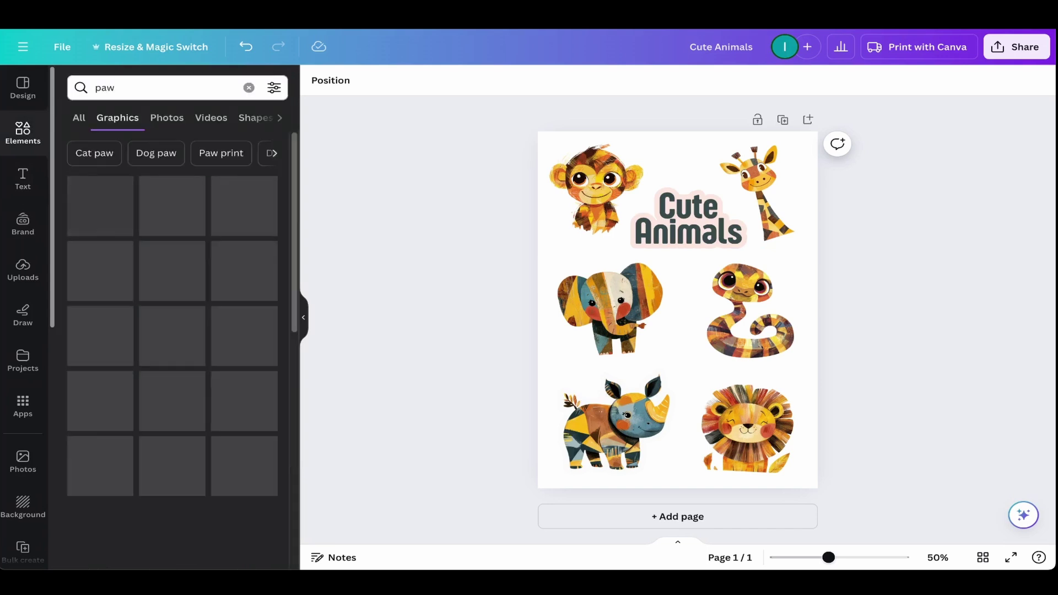
{"action": "left_click", "coordinate": [99, 270]}
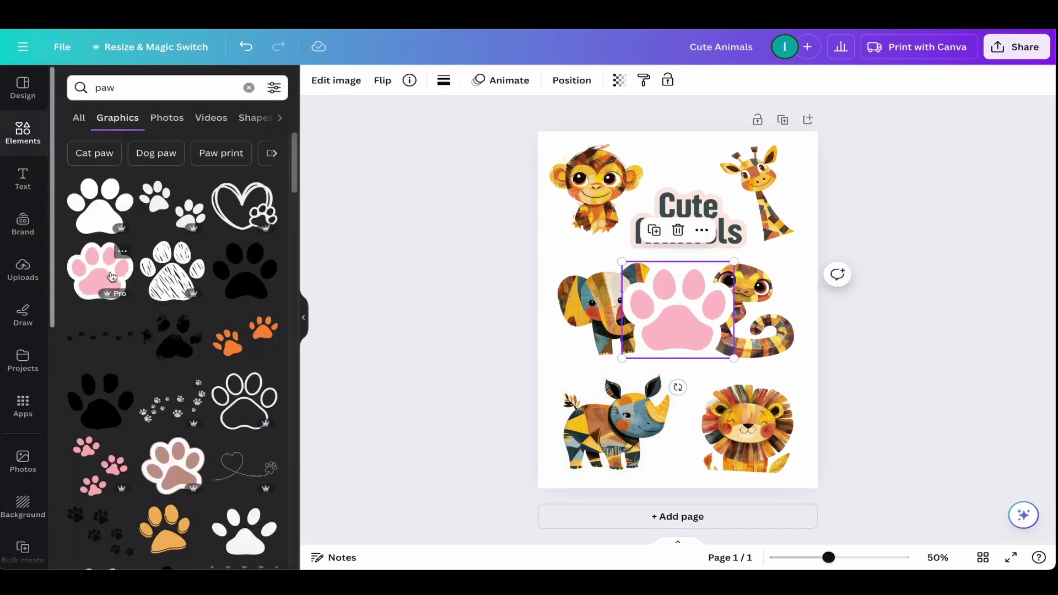
{"action": "left_click_drag", "start_coordinate": [733, 354], "coordinate": [696, 324]}
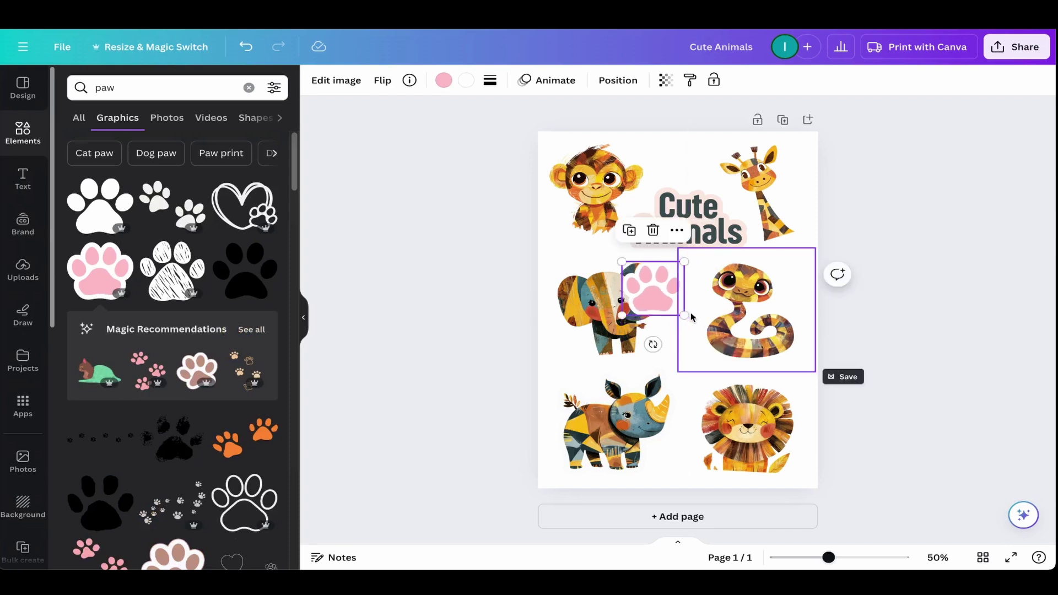
{"action": "left_click_drag", "start_coordinate": [659, 292], "coordinate": [678, 155]}
Step: Set the page background to the dusty pink custom colour #D9AEAE
{"action": "left_click", "coordinate": [683, 330]}
{"action": "left_click", "coordinate": [316, 80]}
{"action": "left_click", "coordinate": [74, 157]}
{"action": "left_click_drag", "start_coordinate": [84, 231], "coordinate": [110, 226]}
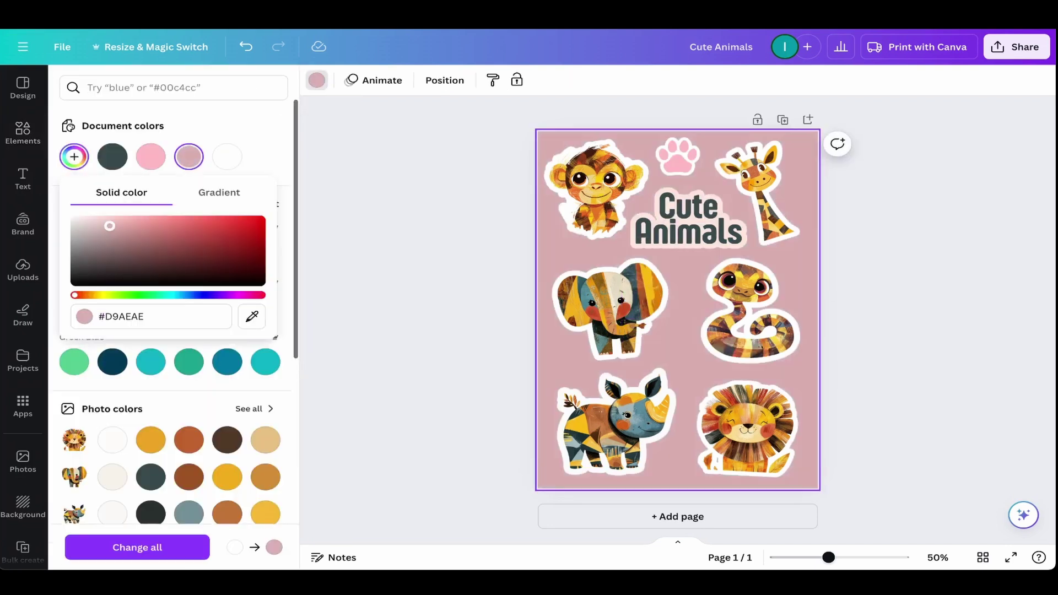
{"action": "left_click", "coordinate": [378, 176]}
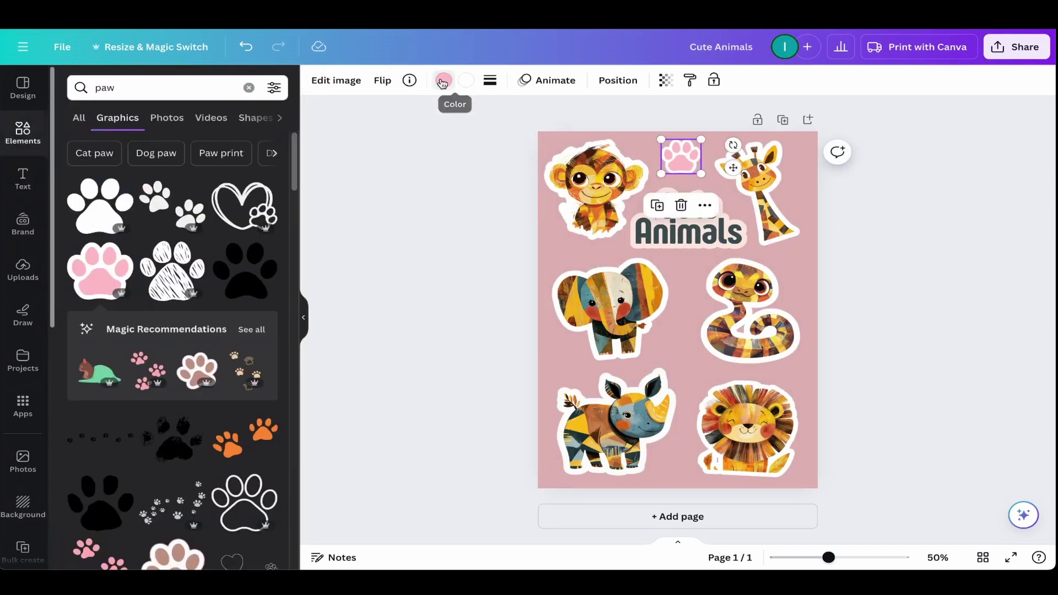
Step: Recolour the paw with the light tan photo colour from the lion and place a copy between the giraffe and snake
{"action": "left_click", "coordinate": [442, 82]}
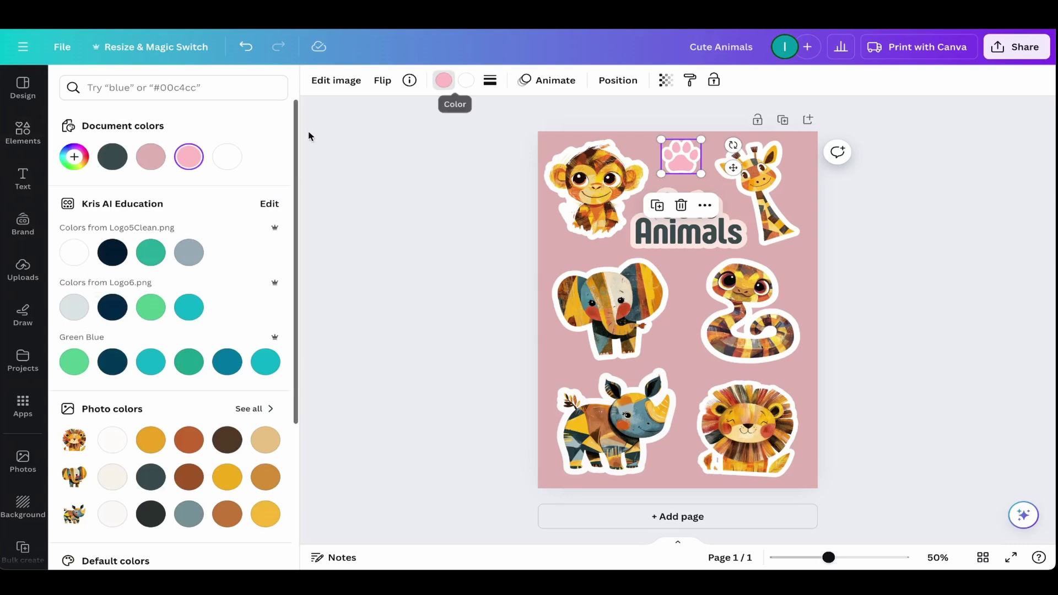
{"action": "left_click", "coordinate": [157, 439]}
{"action": "left_click", "coordinate": [265, 439]}
{"action": "key", "text": "Escape"}
{"action": "left_click", "coordinate": [681, 156]}
{"action": "left_click_drag", "start_coordinate": [681, 156], "coordinate": [807, 277]}
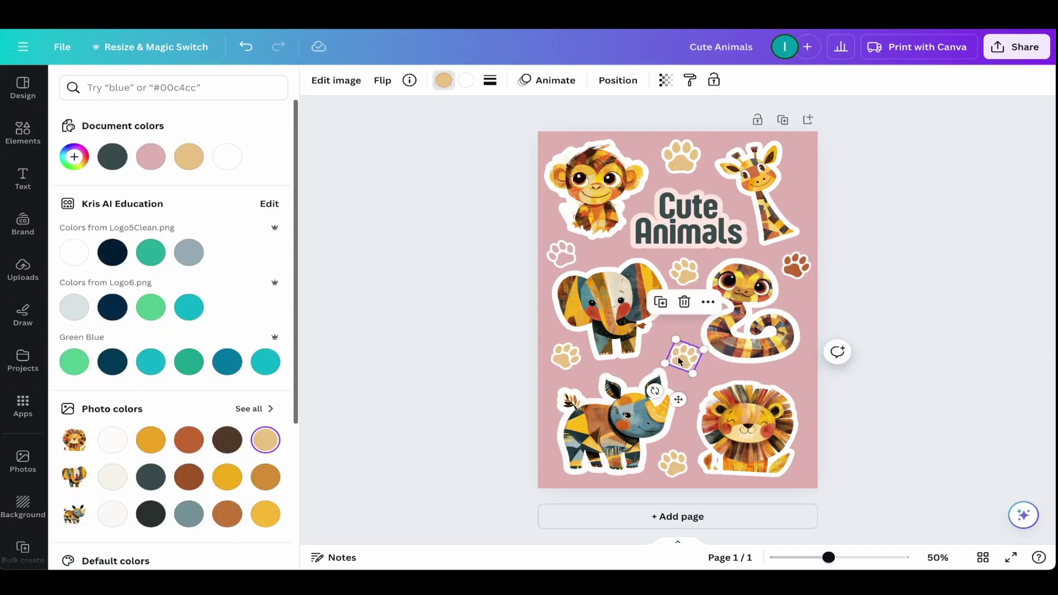
Step: Recolour the paw above the rhino's horn blue-grey, the paw between rhino and lion dark brown, and the paw below the elephant golden brown
{"action": "left_click", "coordinate": [189, 513]}
{"action": "left_click", "coordinate": [673, 463]}
{"action": "left_click", "coordinate": [188, 476]}
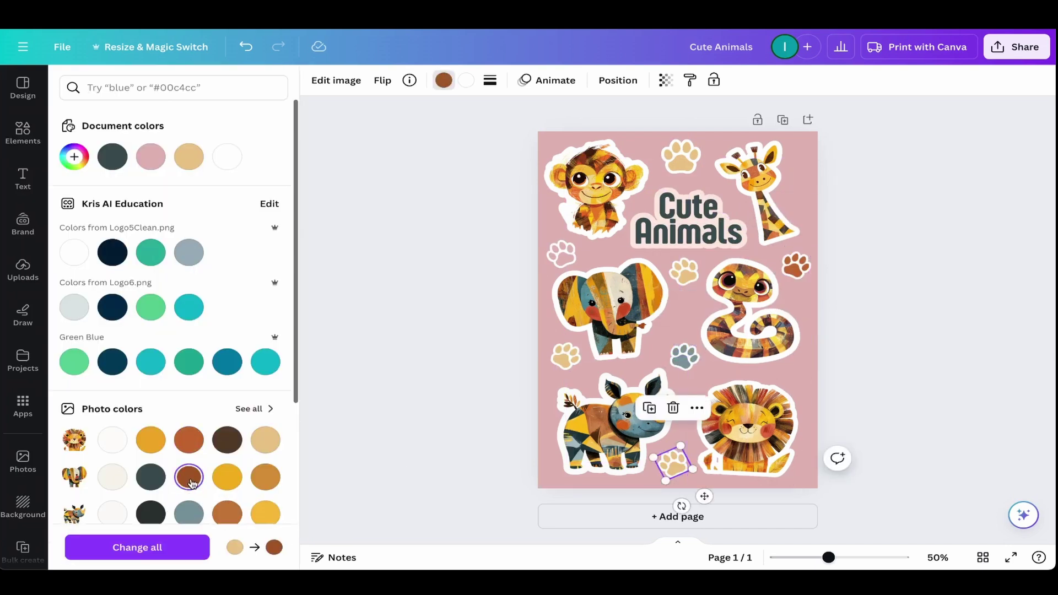
{"action": "left_click", "coordinate": [565, 355]}
{"action": "left_click", "coordinate": [264, 476]}
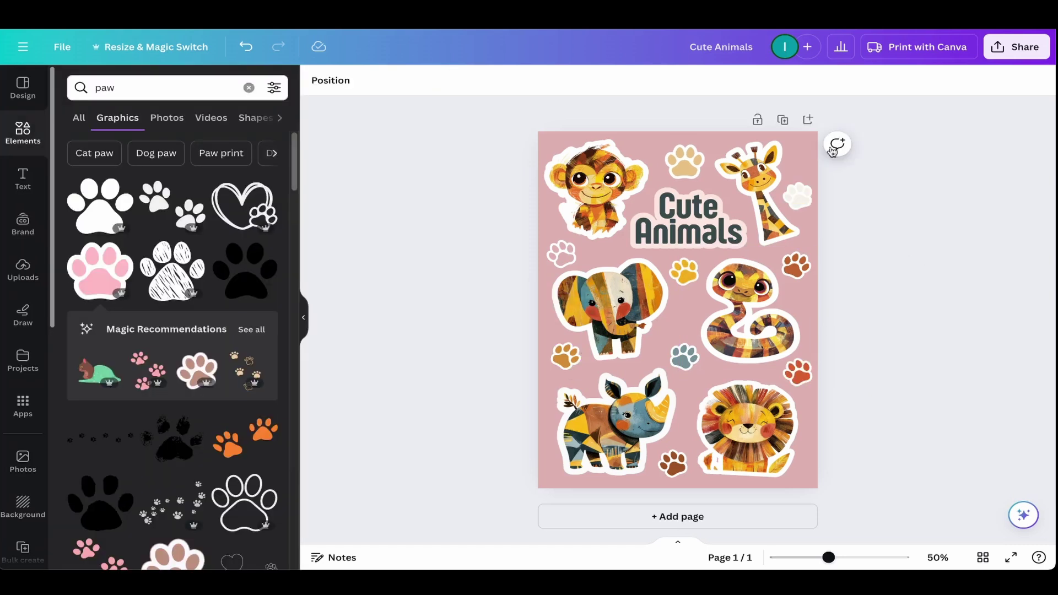
Step: Duplicate the sticker page and set the background of the copy, page 2, to white
{"action": "left_click", "coordinate": [782, 120]}
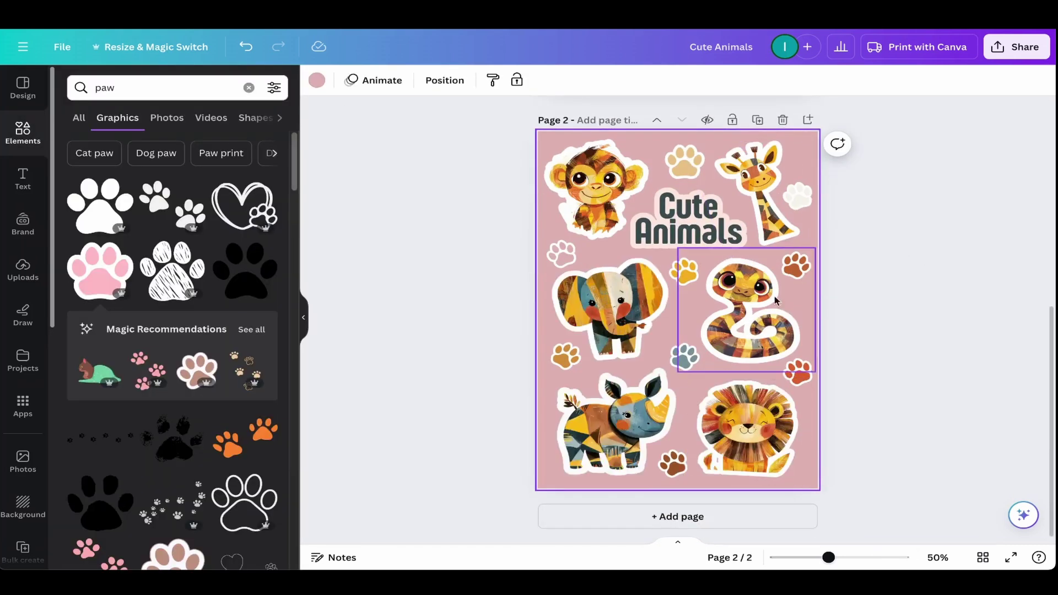
{"action": "left_click", "coordinate": [317, 80]}
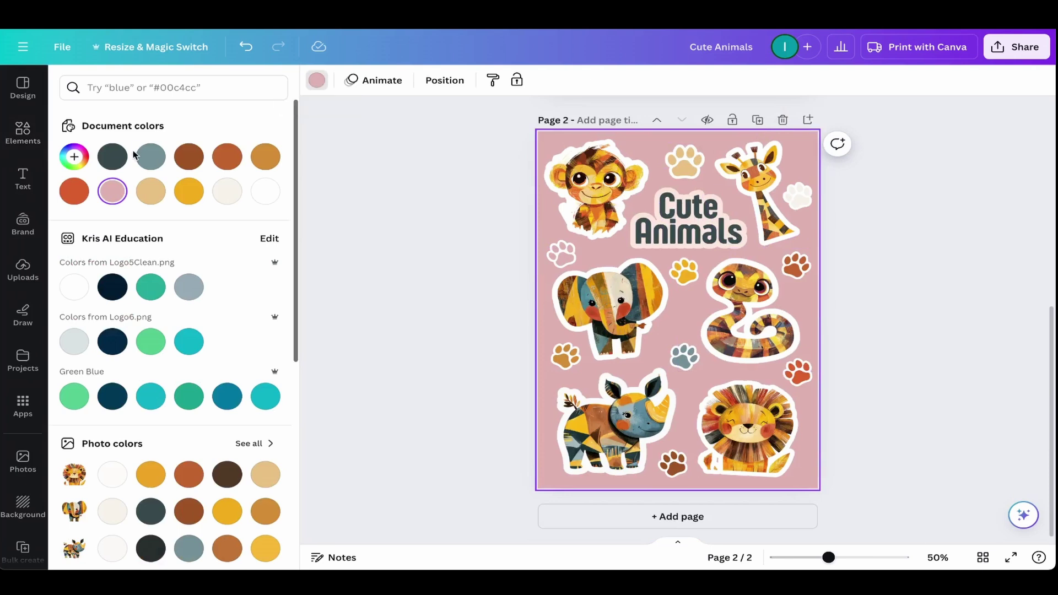
{"action": "left_click", "coordinate": [266, 191]}
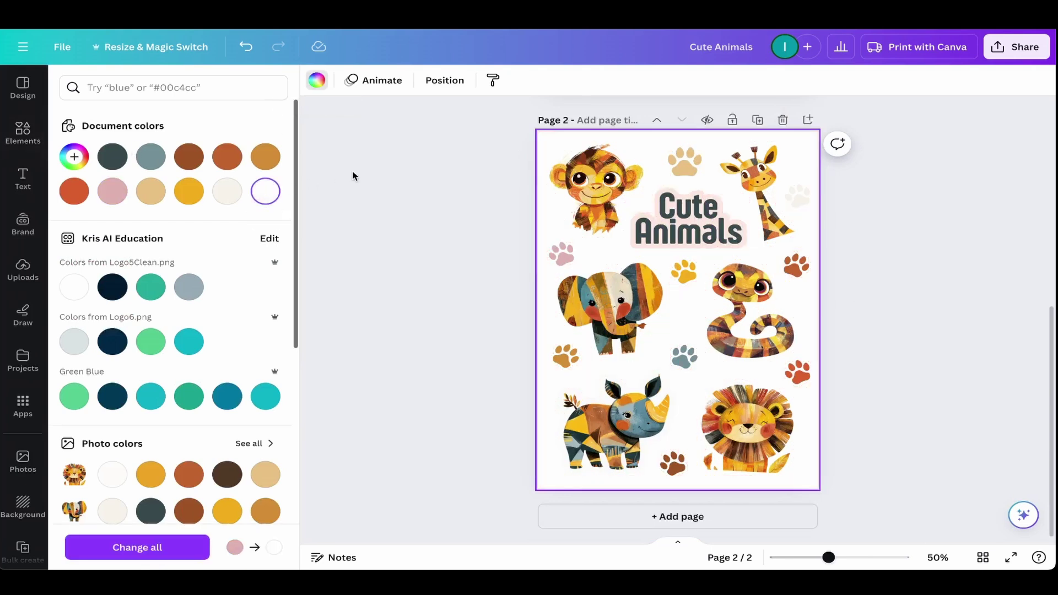
{"action": "left_click", "coordinate": [352, 175]}
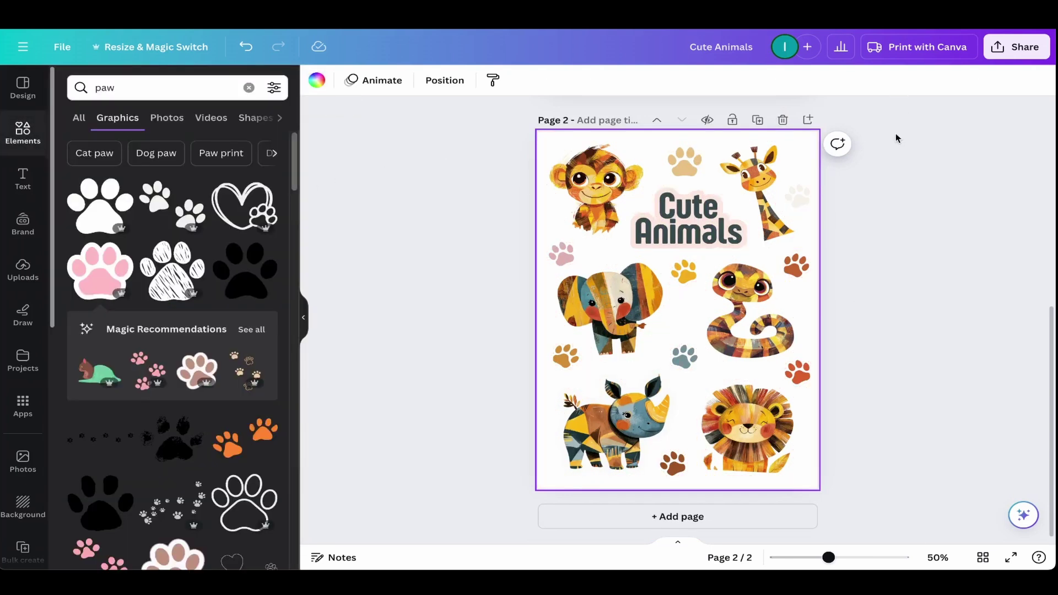
Step: Open the download settings for a PNG export of all pages and increase the export size
{"action": "scroll", "coordinate": [896, 138], "scroll_direction": "up", "scroll_amount": 5}
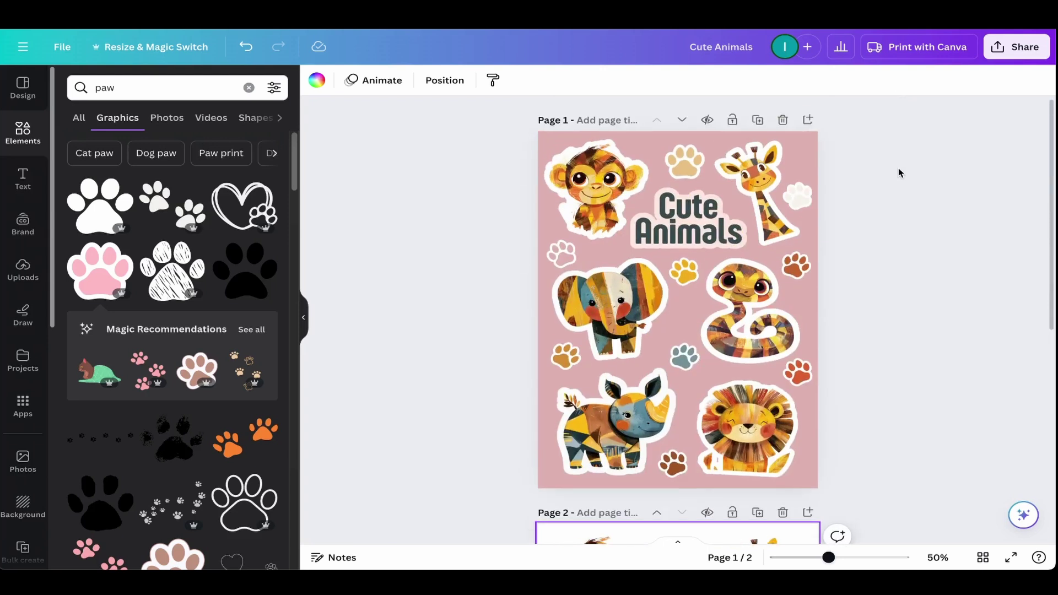
{"action": "left_click", "coordinate": [1017, 47]}
{"action": "left_click", "coordinate": [928, 382]}
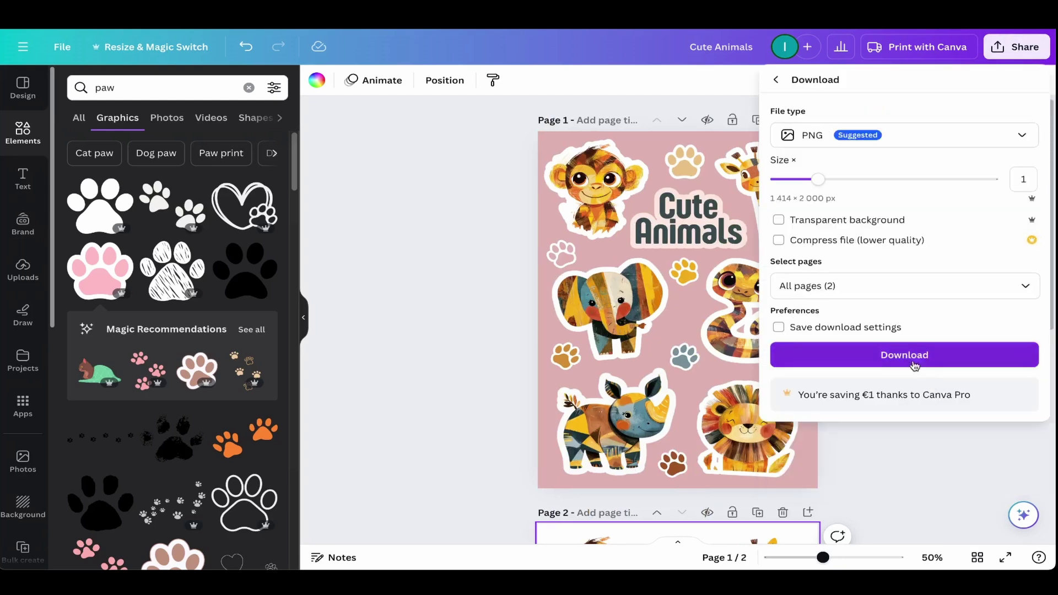
{"action": "left_click_drag", "start_coordinate": [822, 180], "coordinate": [939, 177]}
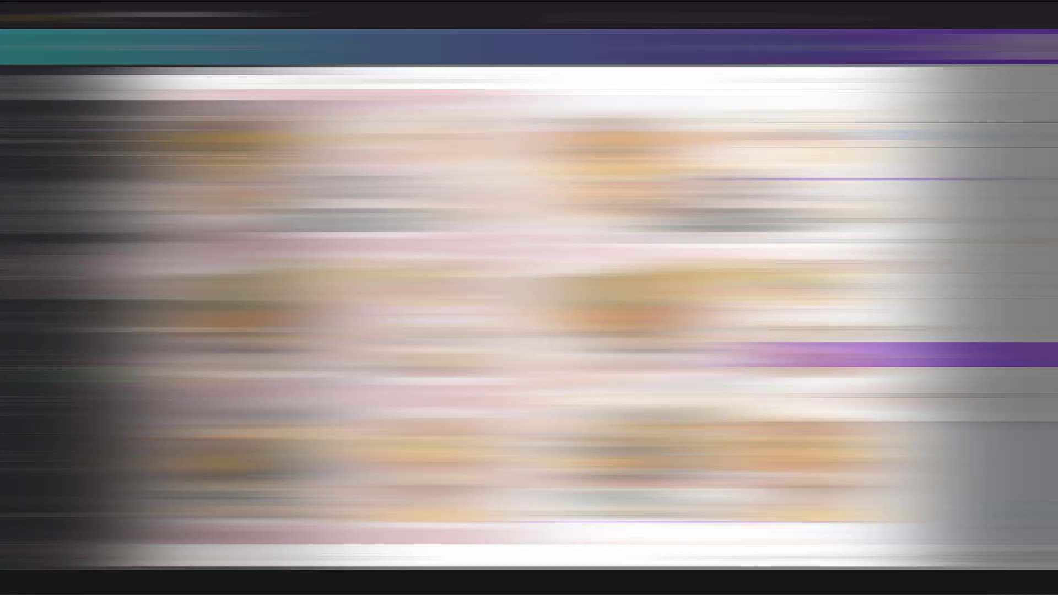